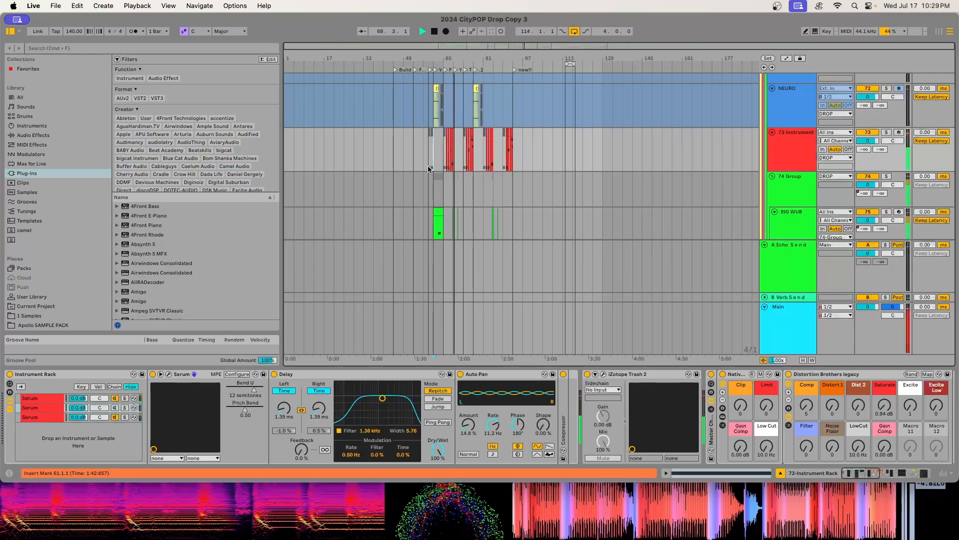
# Stop playback and look over the arrangement's tracks from the bass instruments up through the drums to the Intro group
pyautogui.press('space')
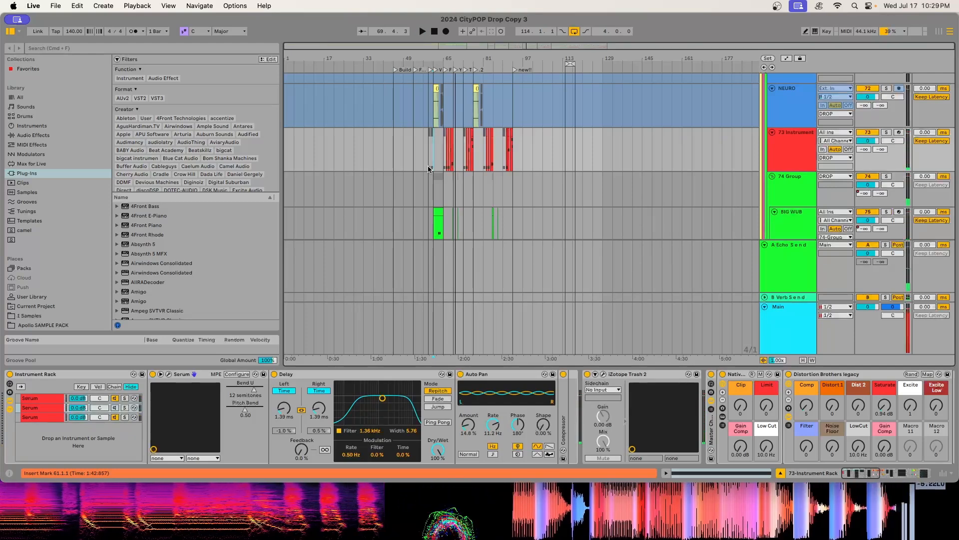
pyautogui.scroll(10, 478, 107)
pyautogui.scroll(10, 485, 106)
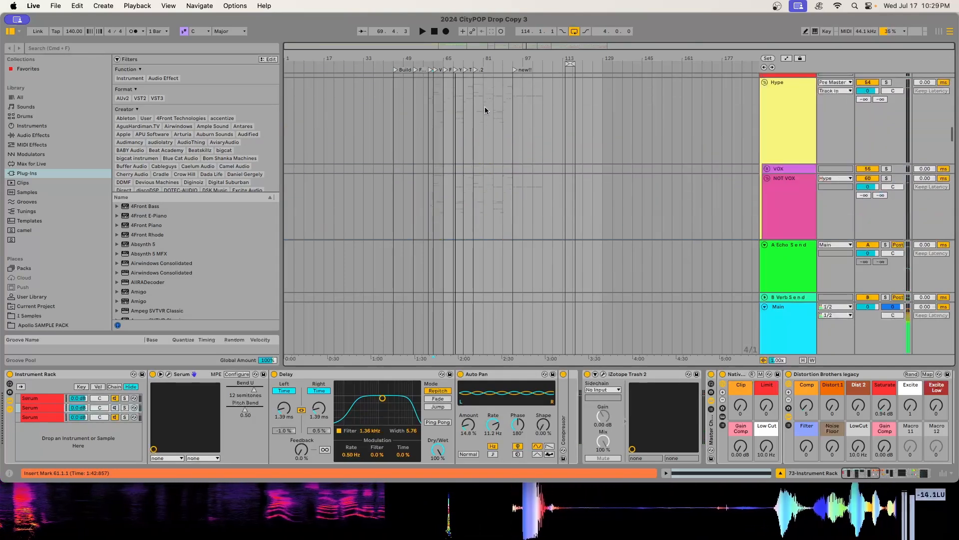
pyautogui.scroll(5, 948, 111)
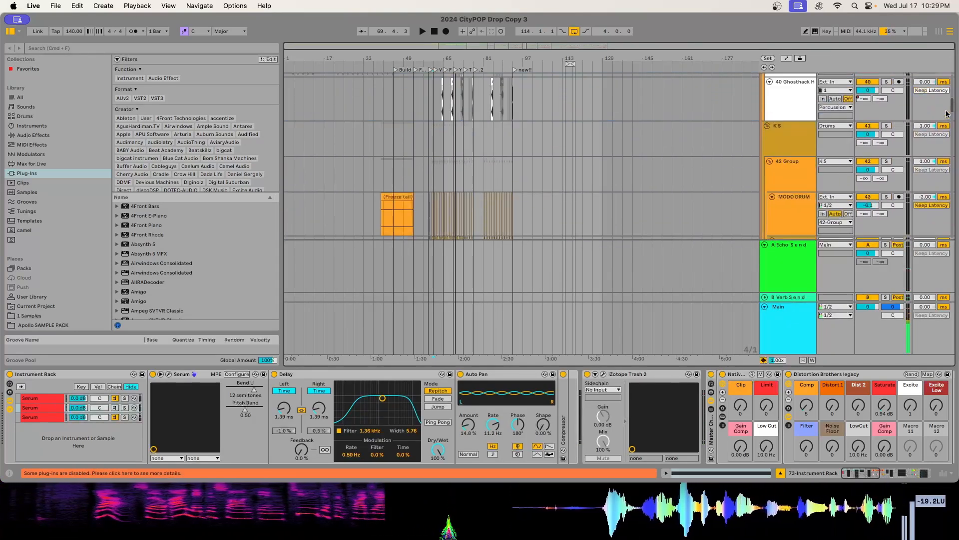
pyautogui.scroll(-5, 947, 112)
pyautogui.scroll(8, 944, 114)
pyautogui.scroll(-8, 937, 117)
pyautogui.scroll(5, 935, 110)
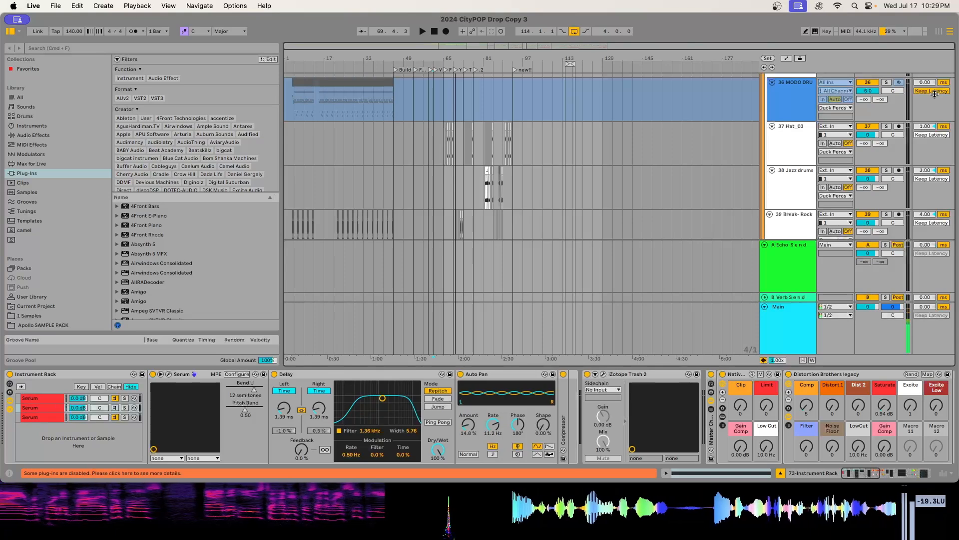
pyautogui.scroll(-5, 437, 124)
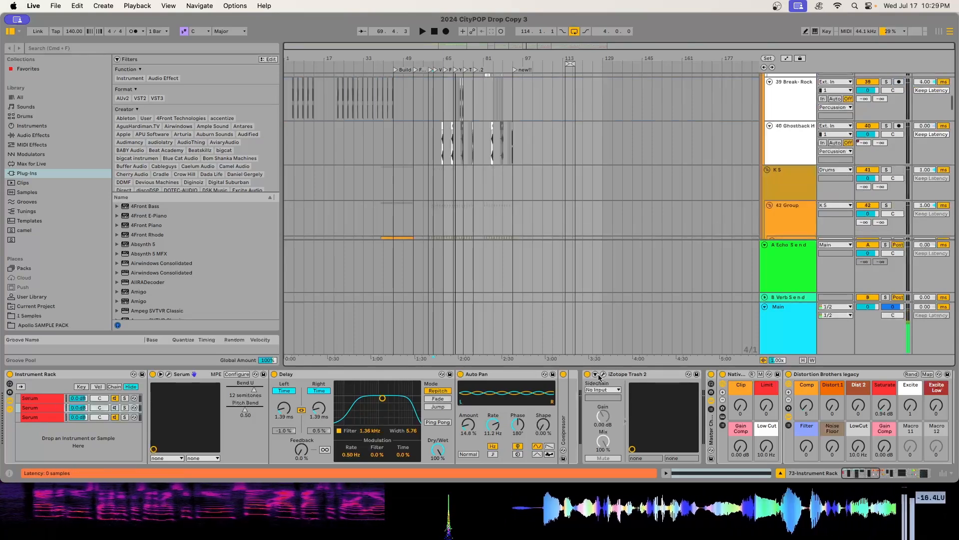
pyautogui.moveTo(590, 368); pyautogui.dragTo(494, 537)
pyautogui.scroll(10, 328, 172)
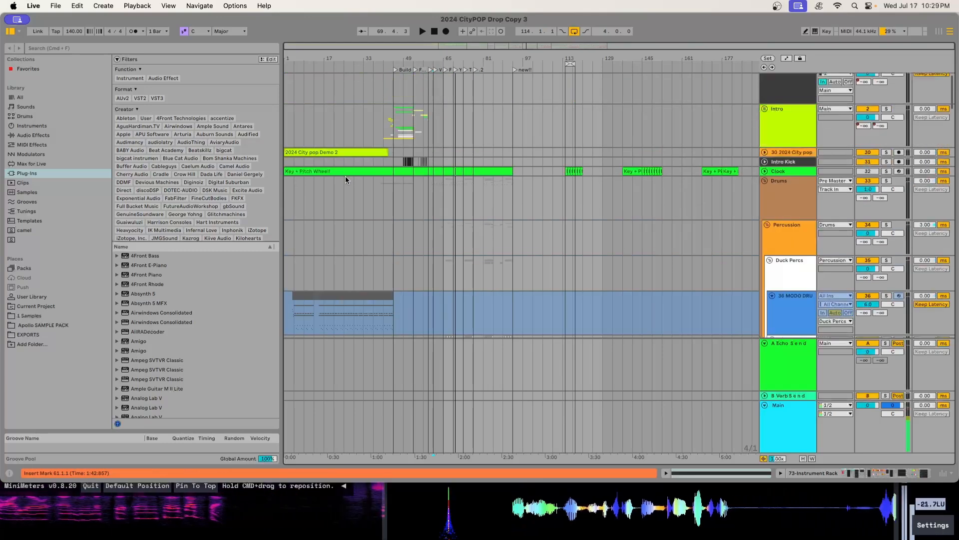
# Select the Fakeout section from bar 53 to 59 on the Intro group, keeping the Endless Smile window clear of the arrangement
pyautogui.scroll(1, 370, 153)
pyautogui.moveTo(415, 50); pyautogui.dragTo(488, 142)
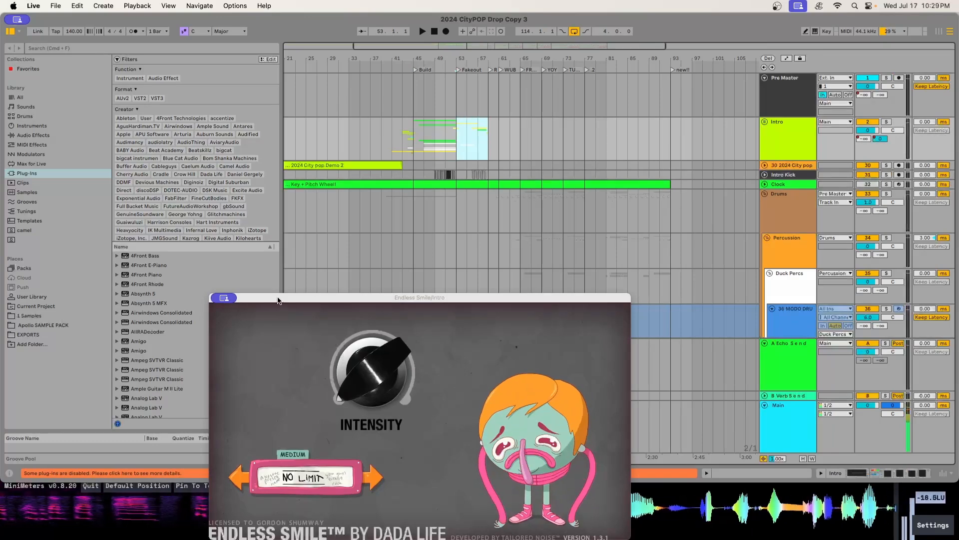
pyautogui.moveTo(279, 299); pyautogui.dragTo(279, 538)
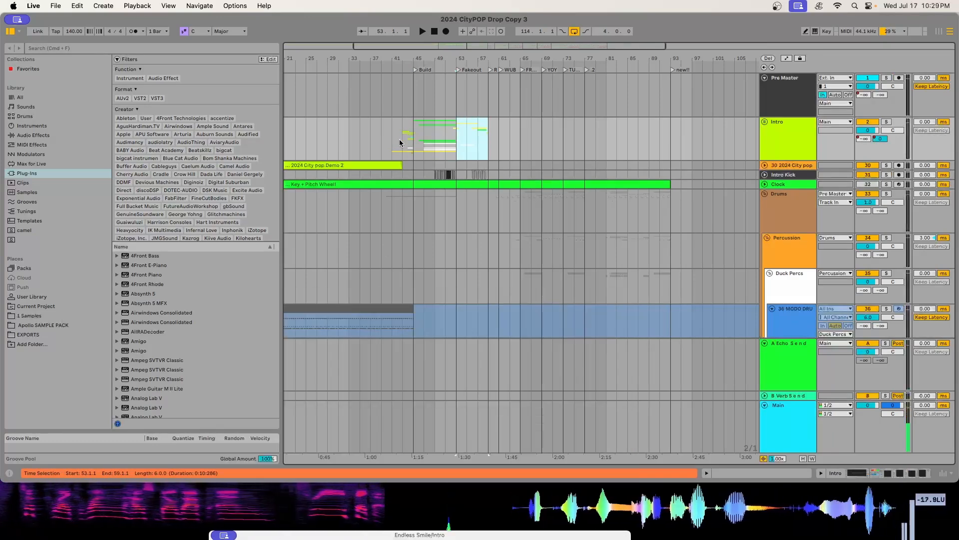
# Show the PullUpMachine plug-in on the 2024 City pop demo track and try its Pull Up control
pyautogui.doubleClick(794, 166)
pyautogui.moveTo(190, 284); pyautogui.dragTo(455, 69)
pyautogui.click(445, 244)
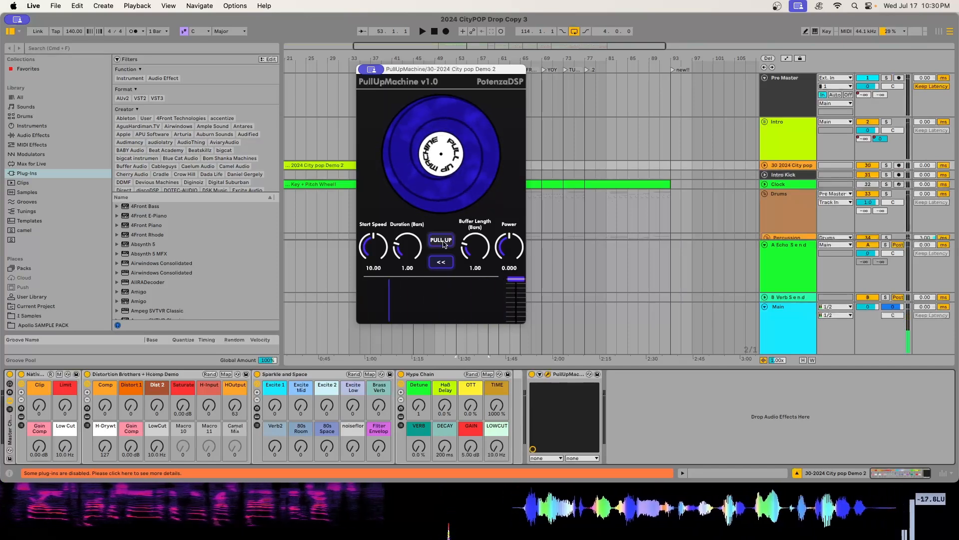
pyautogui.moveTo(445, 69); pyautogui.dragTo(404, 534)
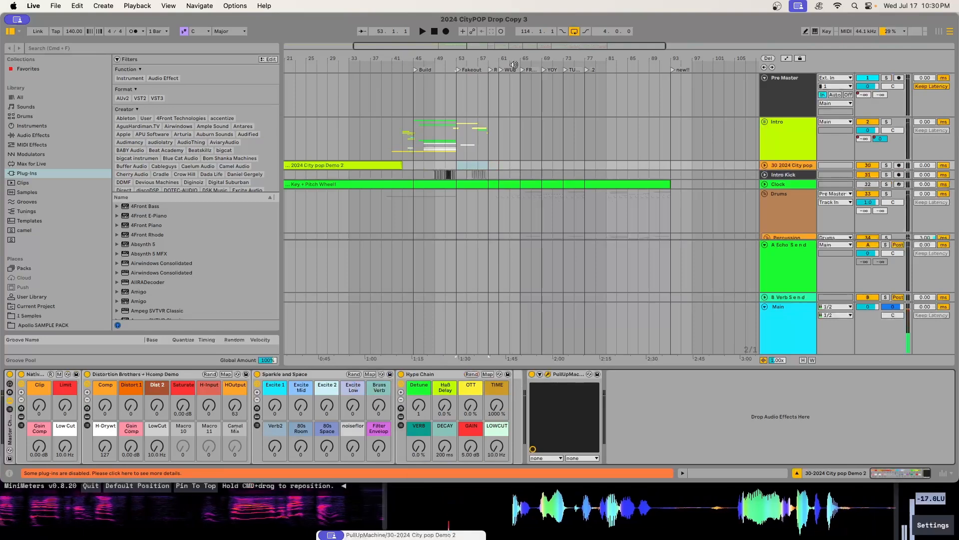
# Open Endless Smile on the Intro group and browse its presets, settling on the medium "face melting joy" preset
pyautogui.click(775, 137)
pyautogui.moveTo(463, 304); pyautogui.dragTo(499, 55)
pyautogui.moveTo(419, 141)
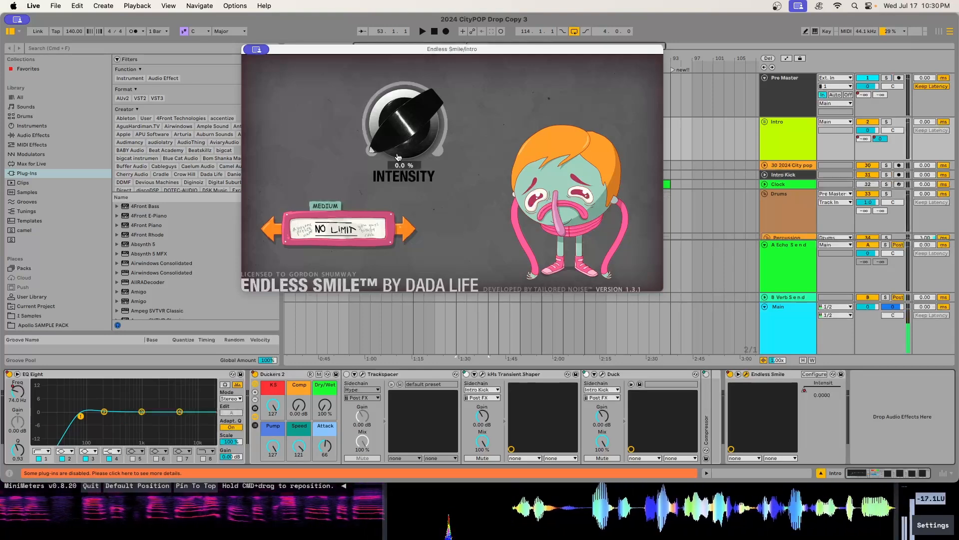
pyautogui.click(410, 230)
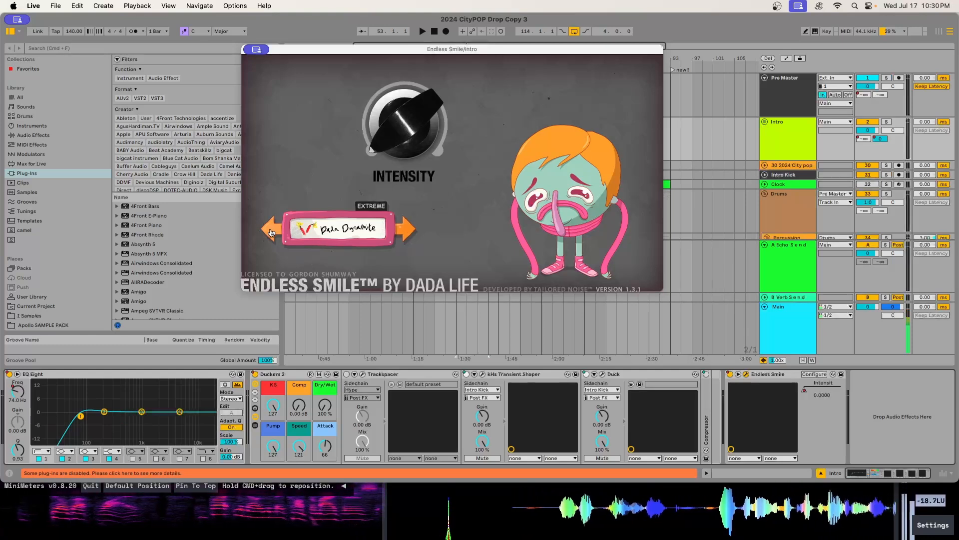
pyautogui.click(271, 233)
pyautogui.click(272, 233)
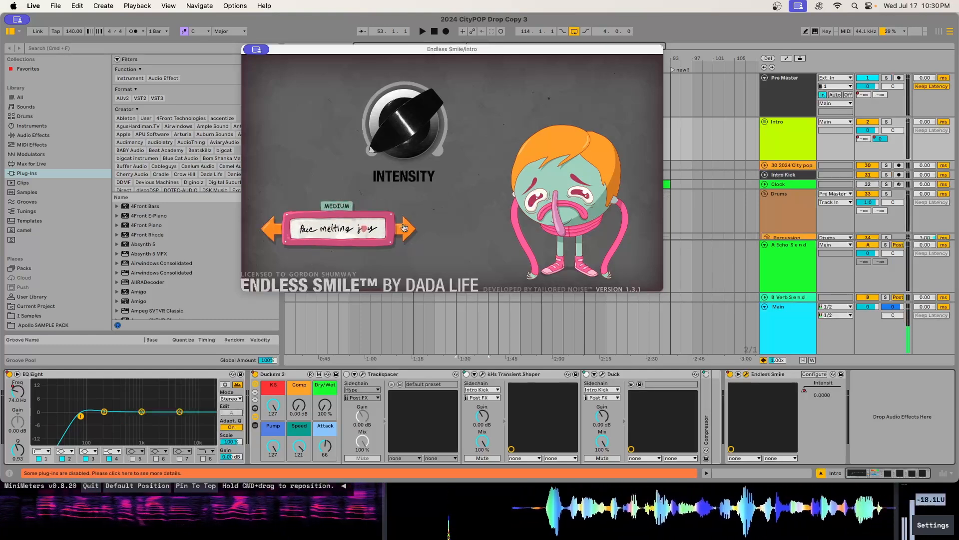
pyautogui.click(406, 232)
pyautogui.click(271, 231)
pyautogui.click(272, 231)
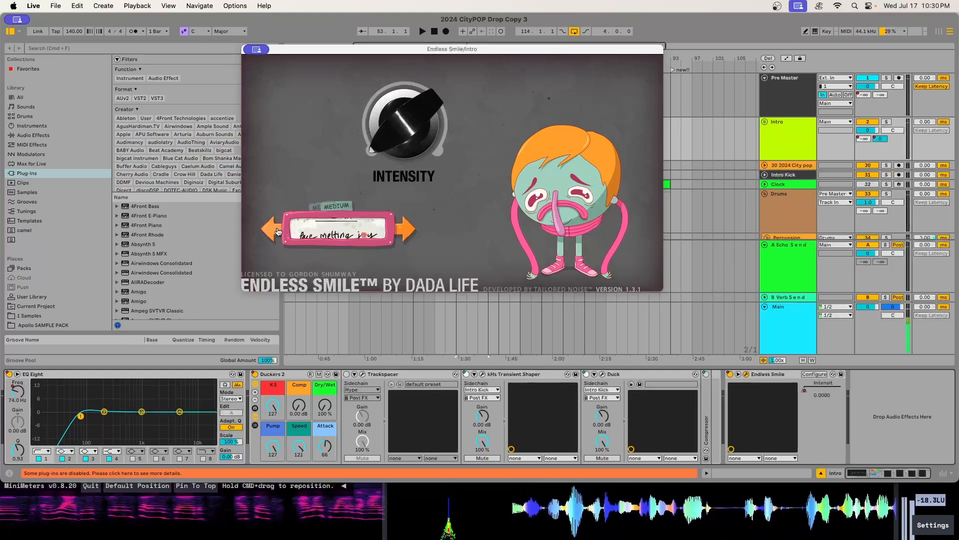
pyautogui.click(405, 232)
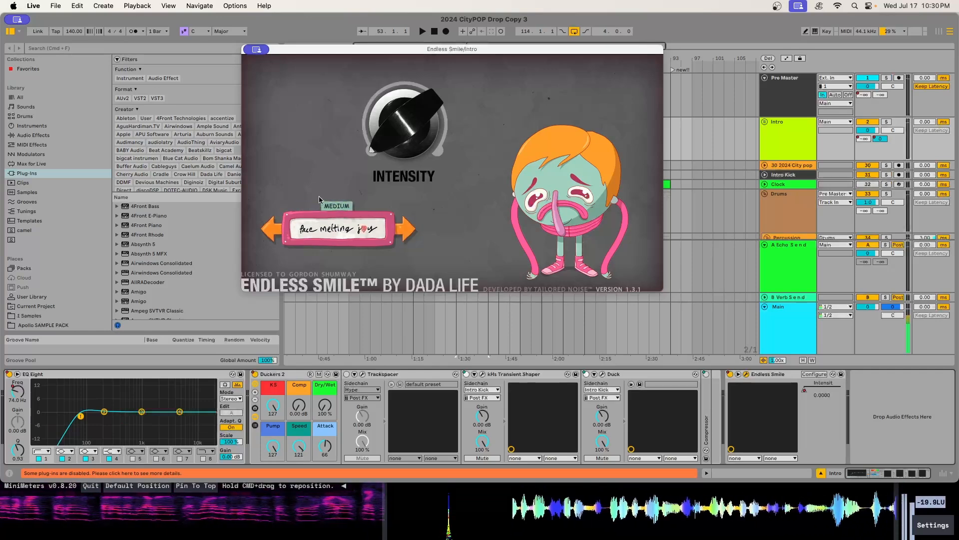
pyautogui.moveTo(298, 50); pyautogui.dragTo(436, 90)
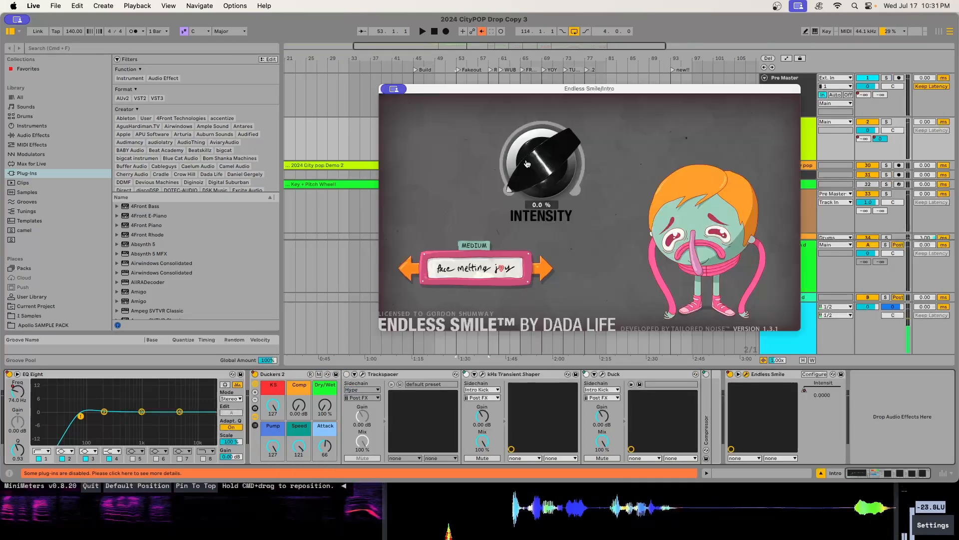
pyautogui.moveTo(574, 89); pyautogui.dragTo(361, 410)
# Inspect the Endless Smile plug-in and the IMPusher device in the Pre Master track's effect chain
pyautogui.click(796, 77)
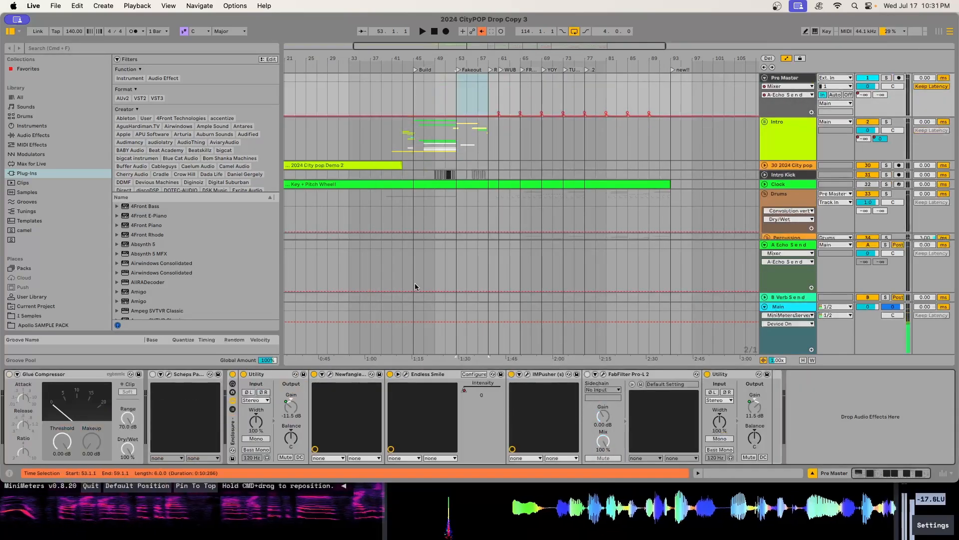
pyautogui.click(405, 375)
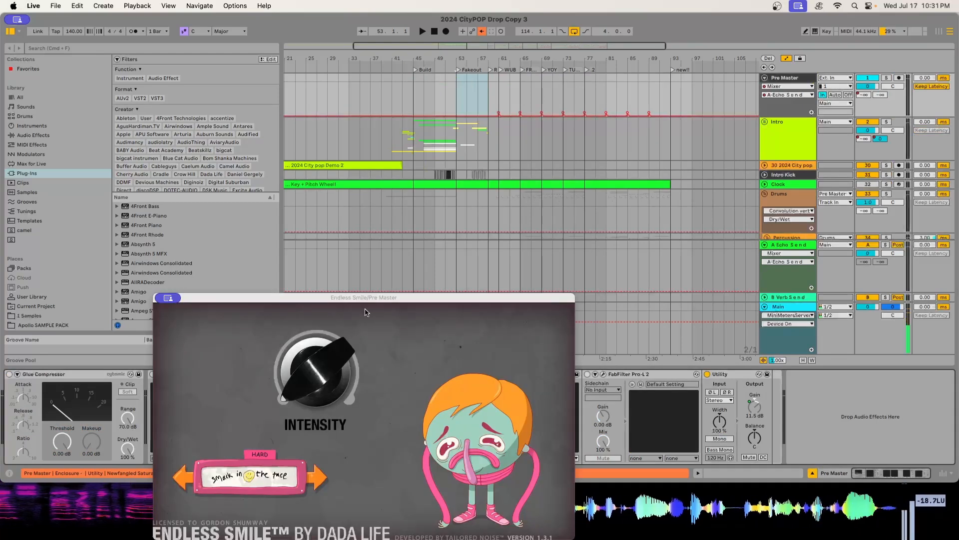
pyautogui.moveTo(371, 302); pyautogui.dragTo(371, 539)
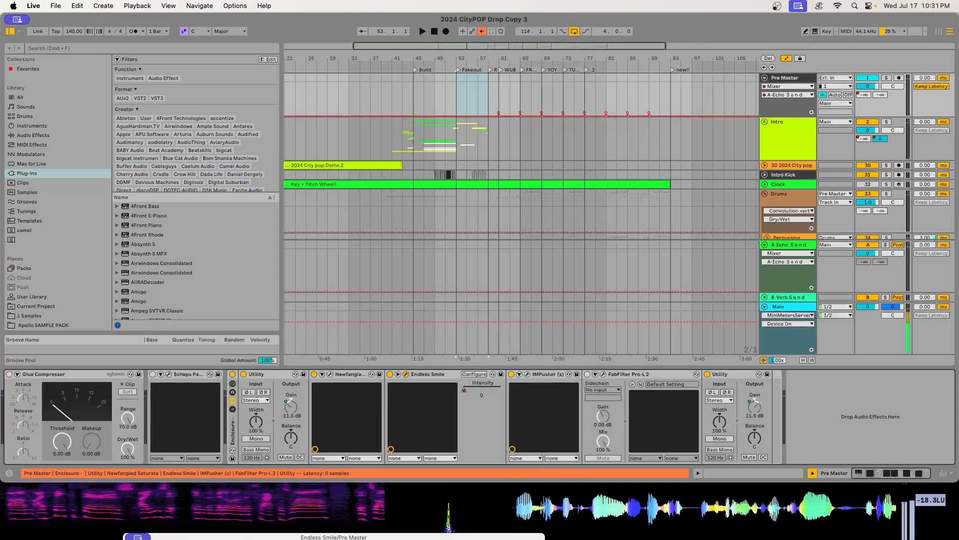
pyautogui.click(544, 405)
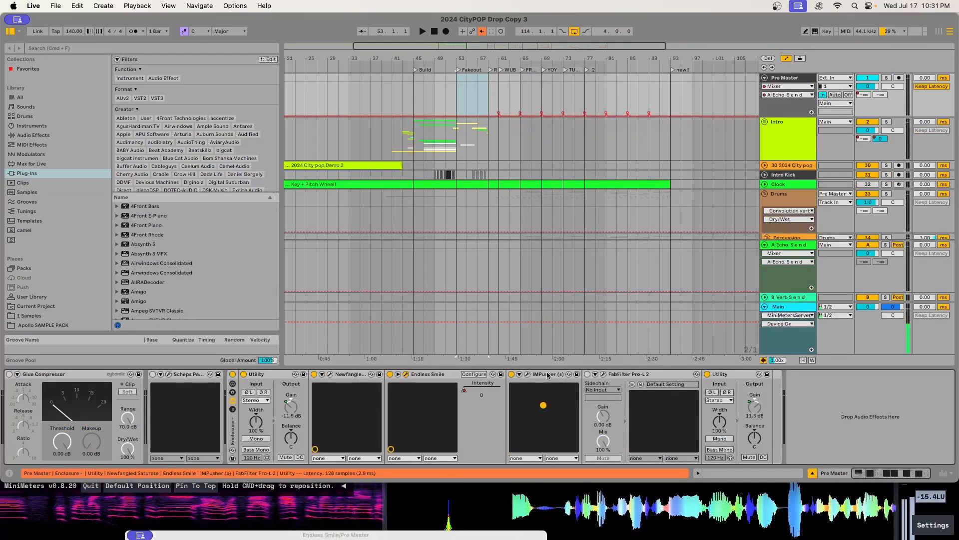
# Examine the A Echo Send effect chain from Echo through to EQ Eight and fold the send track
pyautogui.scroll(-3, 472, 226)
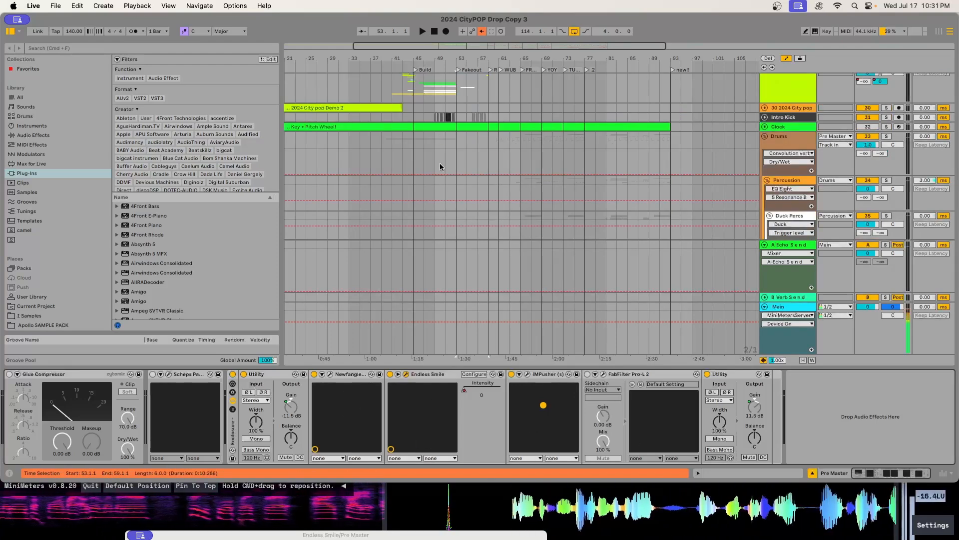
pyautogui.scroll(3, 443, 170)
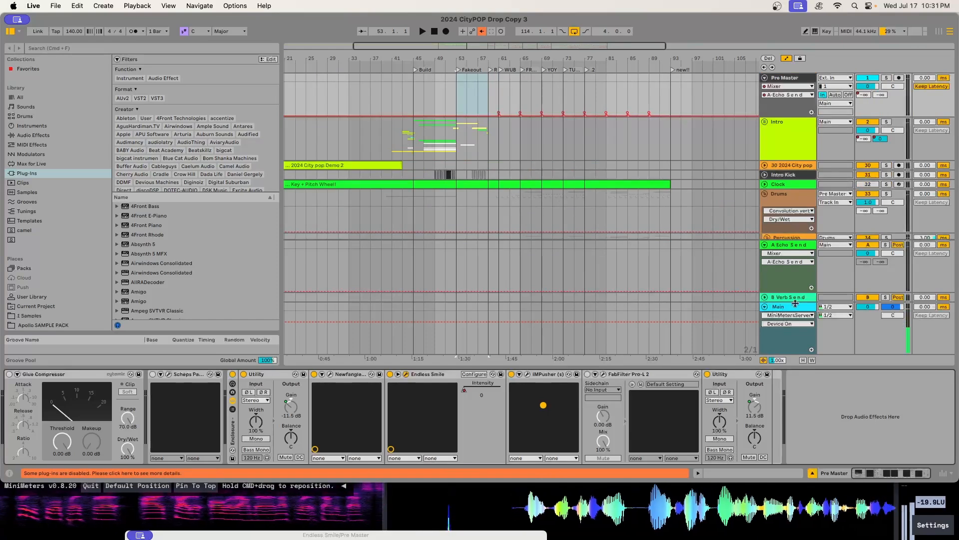
pyautogui.click(793, 248)
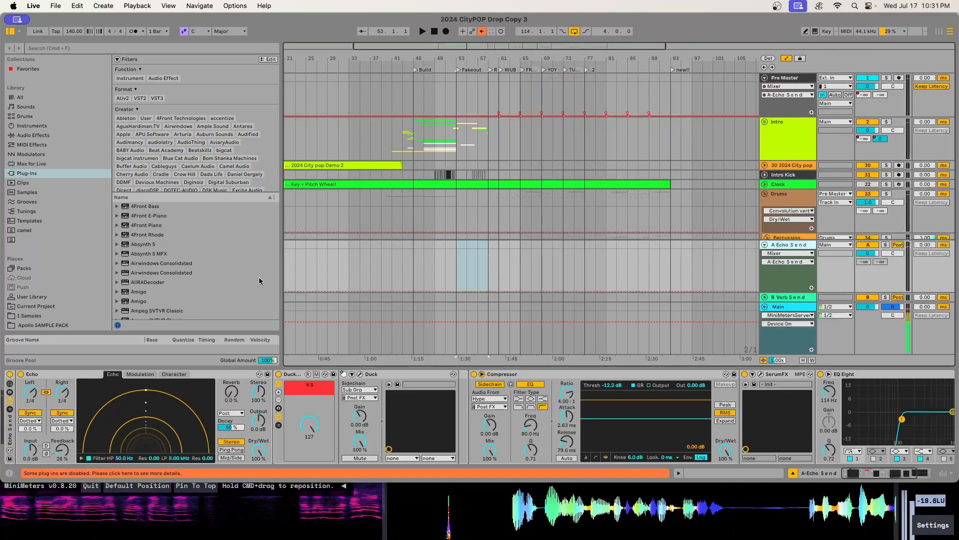
pyautogui.moveTo(532, 45); pyautogui.dragTo(500, 98)
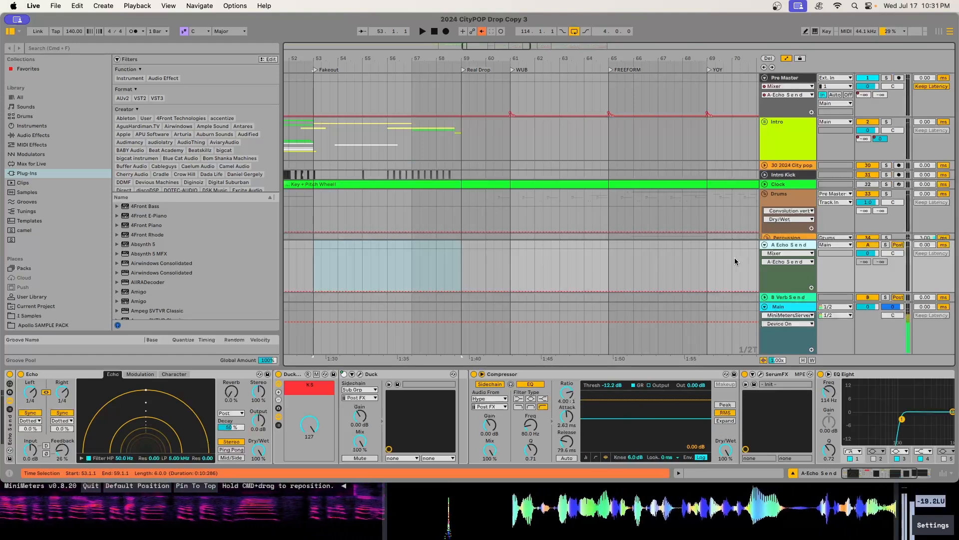
pyautogui.moveTo(880, 476); pyautogui.dragTo(899, 476)
pyautogui.press('x')
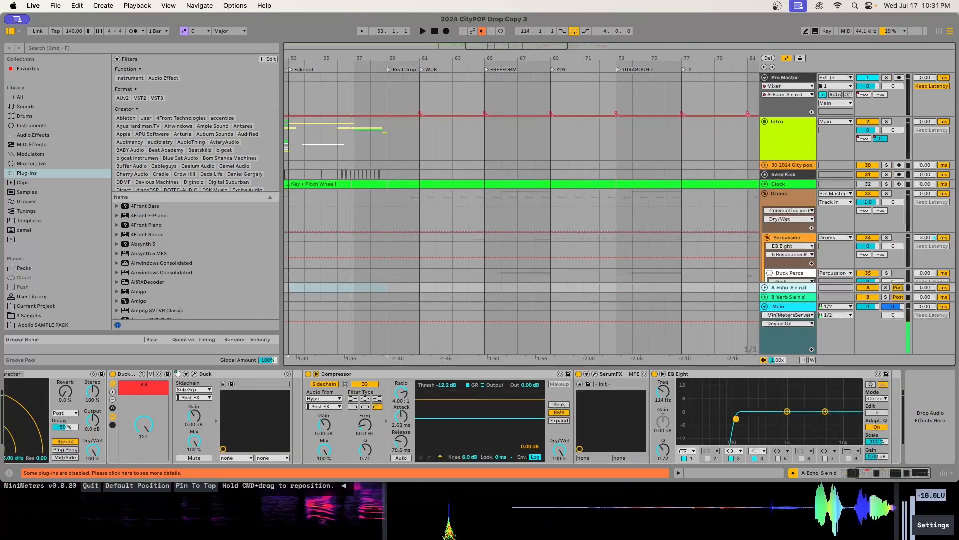
# Highlight the drop's sections in turn on the Intro group, starting with bars 61 to 65 and ending with bars 88 to 97
pyautogui.moveTo(418, 146); pyautogui.dragTo(483, 133)
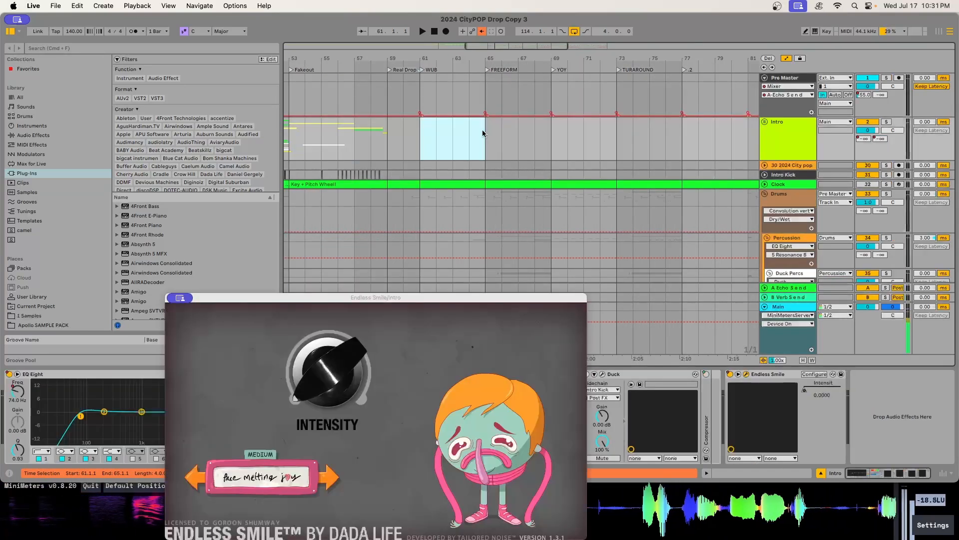
pyautogui.moveTo(223, 309); pyautogui.dragTo(132, 539)
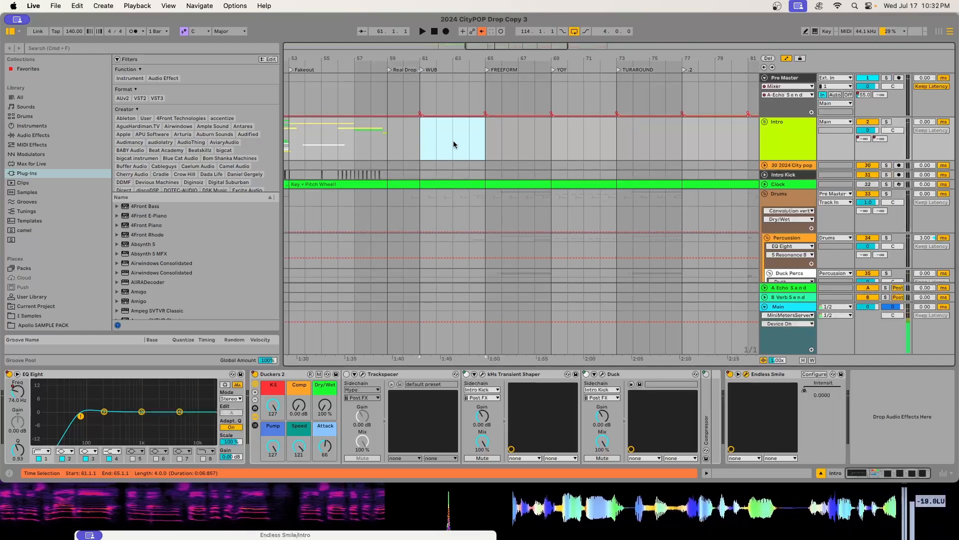
pyautogui.moveTo(421, 141); pyautogui.dragTo(686, 146)
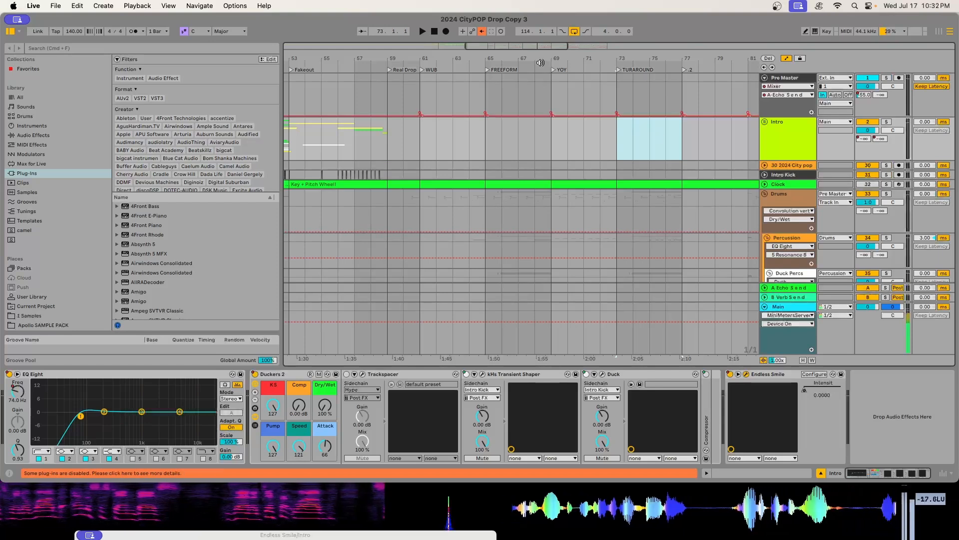
pyautogui.moveTo(539, 47); pyautogui.dragTo(567, 48)
pyautogui.moveTo(557, 148); pyautogui.dragTo(753, 141)
pyautogui.click(706, 147)
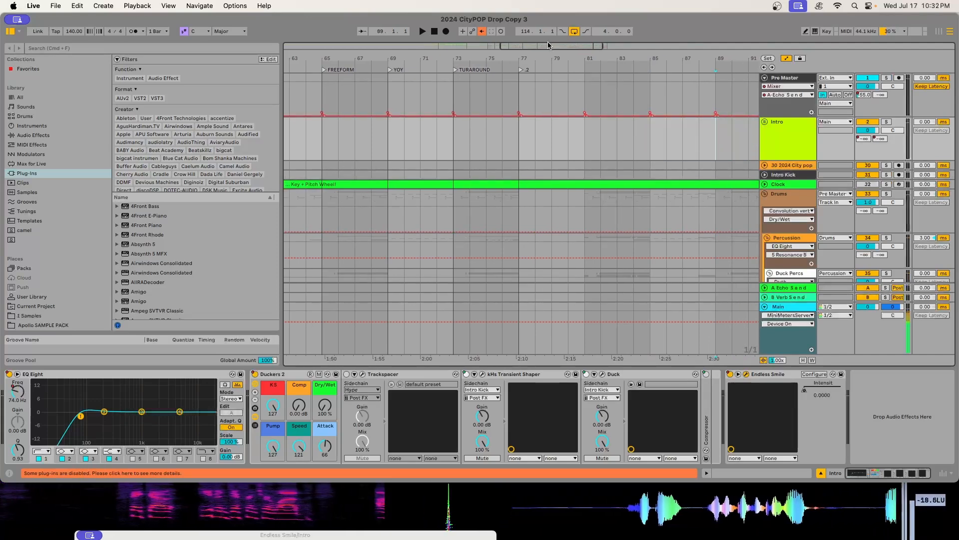
pyautogui.moveTo(550, 46); pyautogui.dragTo(575, 57)
pyautogui.moveTo(602, 151); pyautogui.dragTo(735, 135)
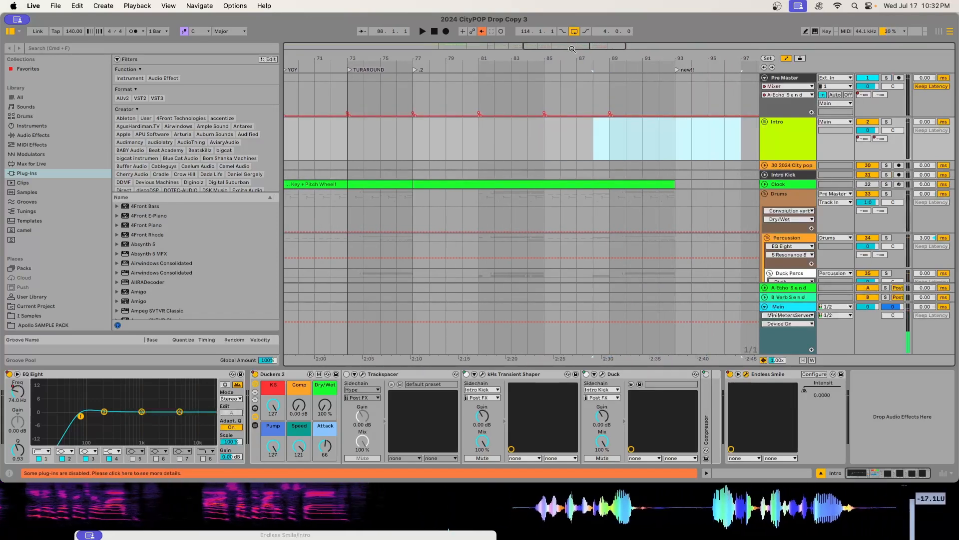
# Show the drop's hat, jazz drum, break and cymbal tracks with the automation lanes hidden
pyautogui.moveTo(573, 49)
pyautogui.mouseDown()
pyautogui.moveTo(590, 25)
pyautogui.moveTo(554, 20)
pyautogui.moveTo(545, 45)
pyautogui.mouseUp()
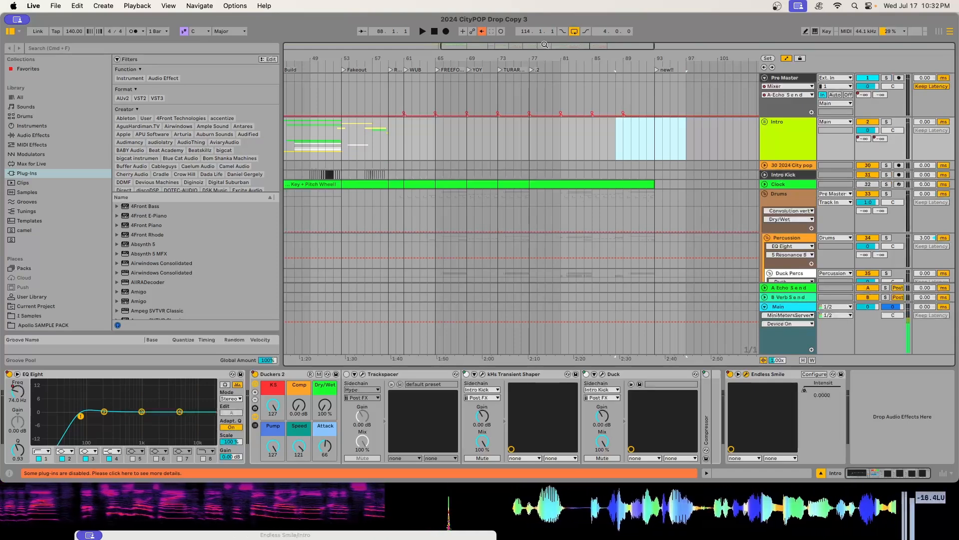
pyautogui.scroll(-2, 418, 148)
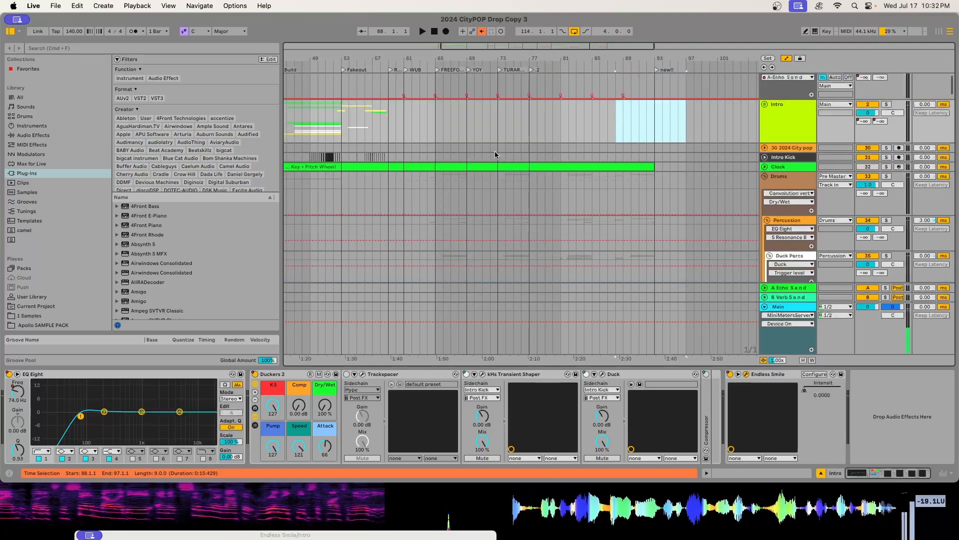
pyautogui.scroll(-10, 515, 150)
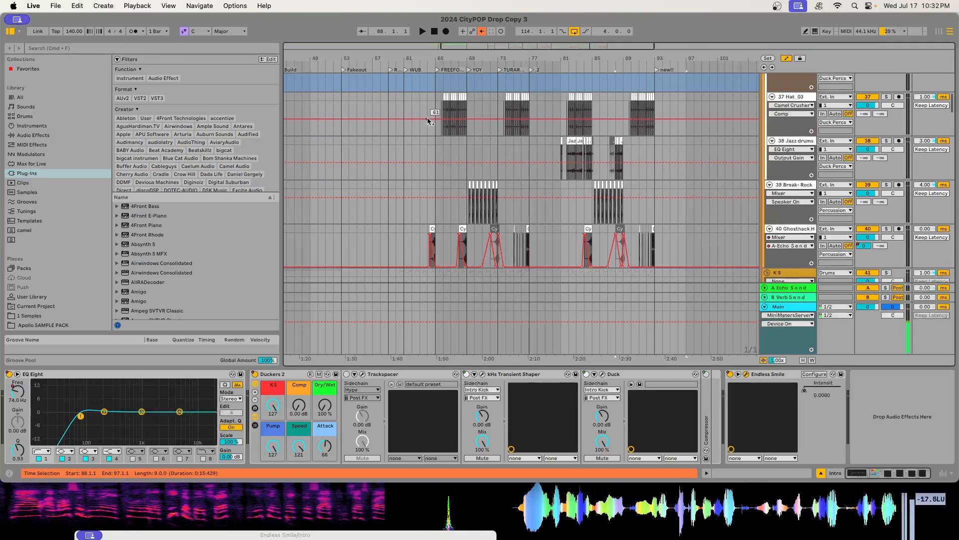
pyautogui.moveTo(481, 50); pyautogui.dragTo(484, 50)
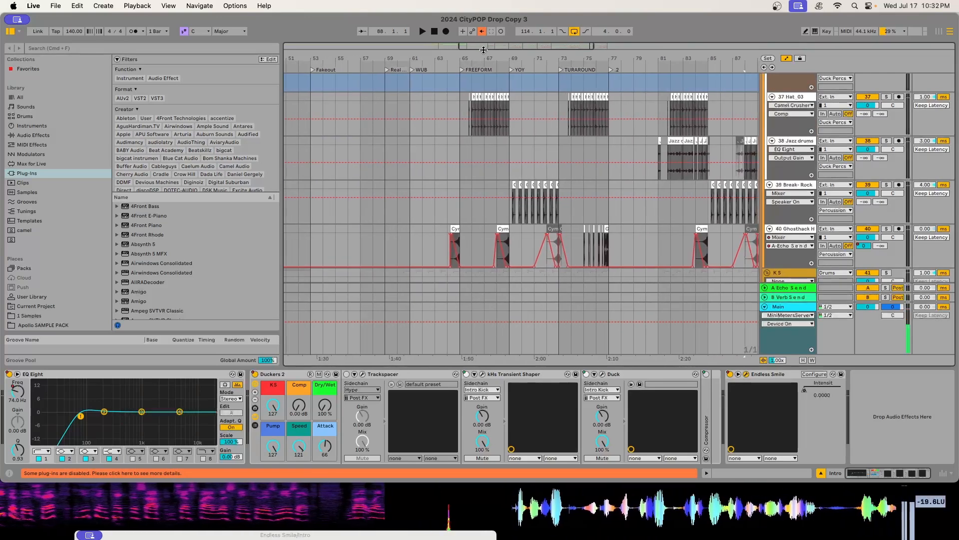
pyautogui.press('a')
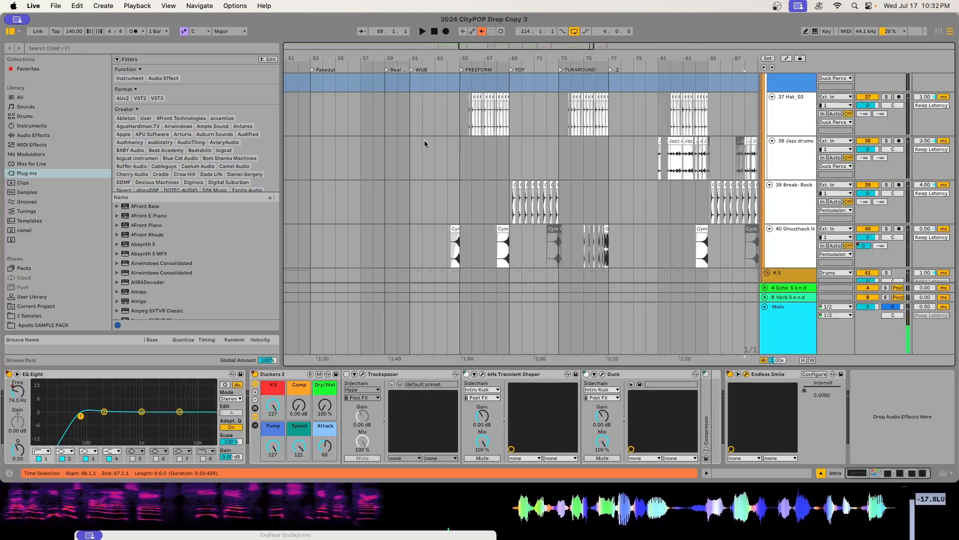
# Highlight bars 65 to 69, 69 to 73, and about 65 to 77 in turn on the hat and jazz drums tracks
pyautogui.moveTo(459, 127); pyautogui.dragTo(507, 122)
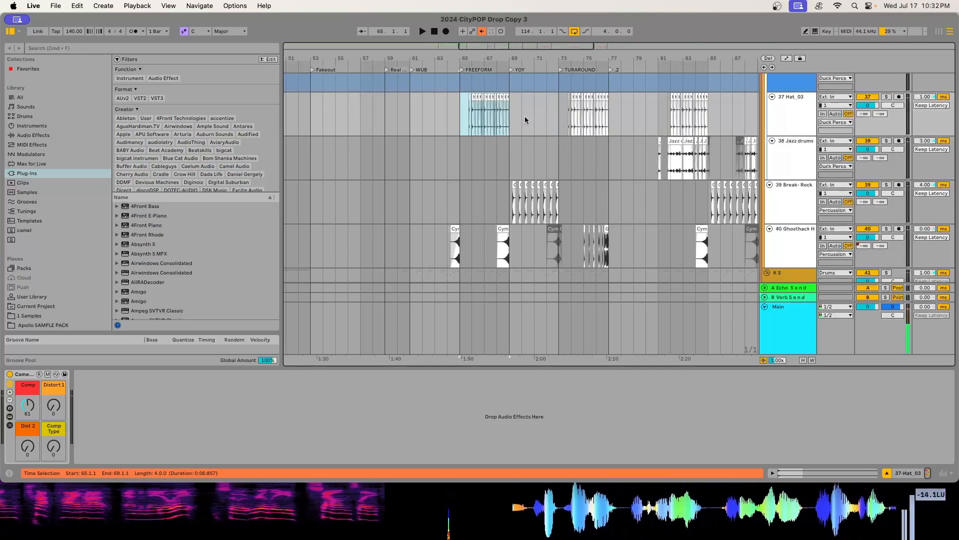
pyautogui.click(511, 123)
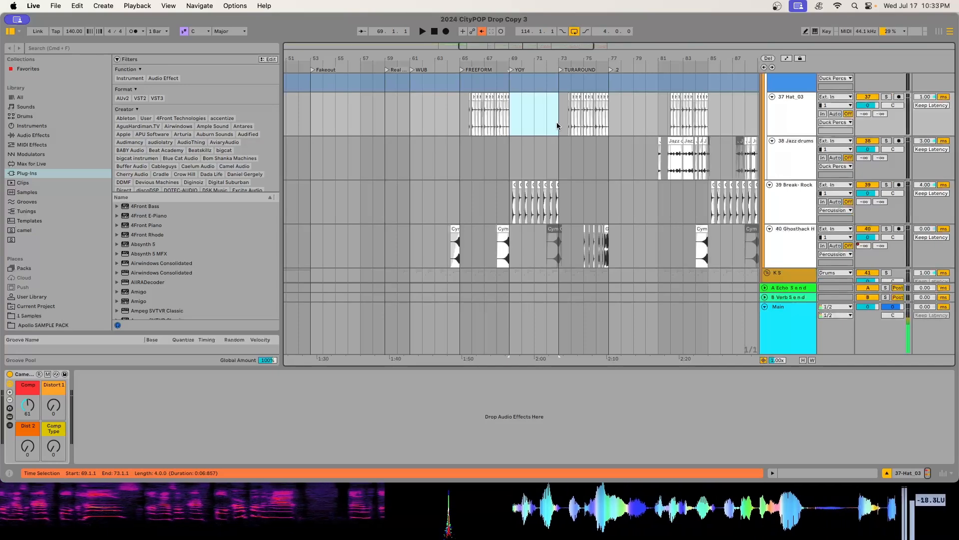
pyautogui.scroll(-2, 529, 140)
pyautogui.scroll(3, 532, 140)
pyautogui.scroll(3, 533, 140)
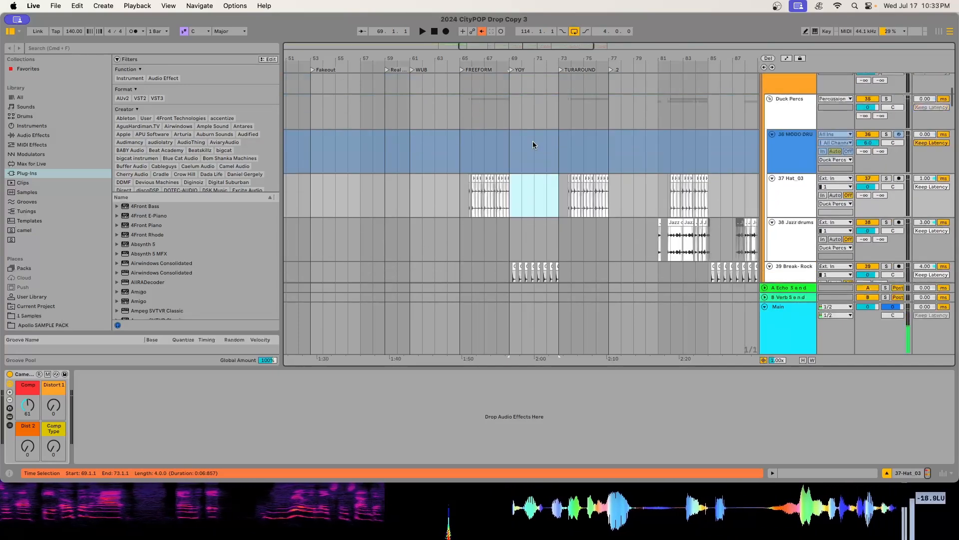
pyautogui.scroll(-5, 562, 145)
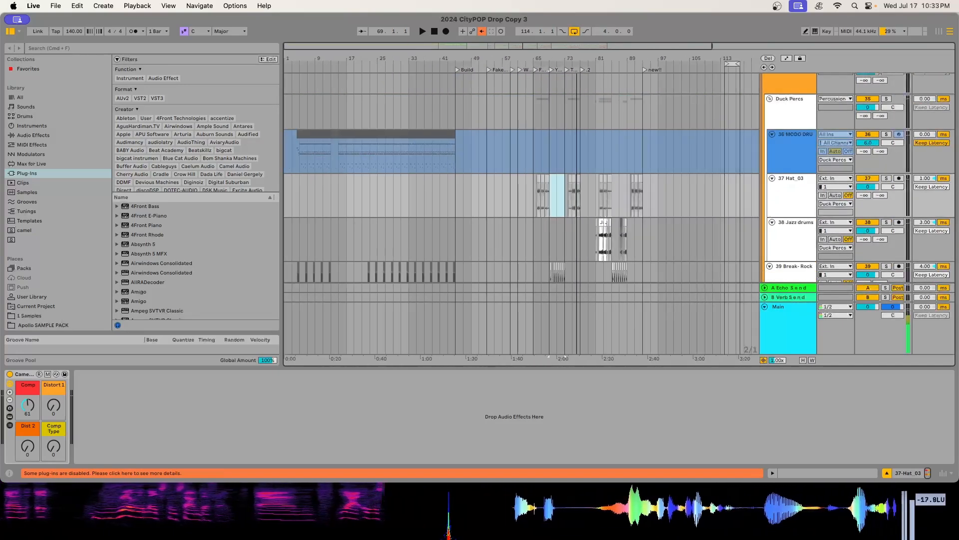
pyautogui.moveTo(525, 196); pyautogui.dragTo(569, 255)
pyautogui.scroll(-6, 574, 241)
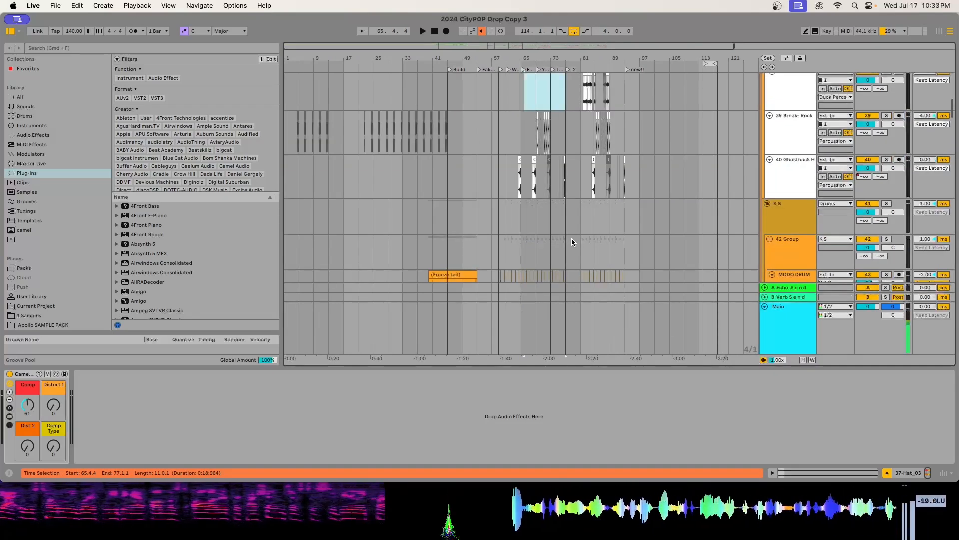
# Fold the Drums group and show the Duck plug-in on the Sub Grp track clear of the arrangement clips
pyautogui.click(763, 86)
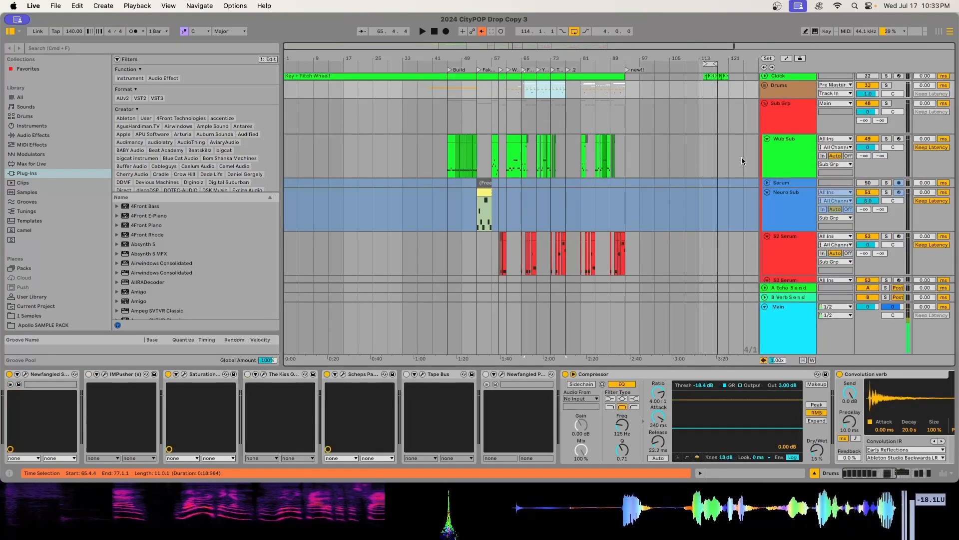
pyautogui.press('Down')
pyautogui.moveTo(181, 366); pyautogui.dragTo(731, 238)
pyautogui.moveTo(417, 308); pyautogui.dragTo(875, 210)
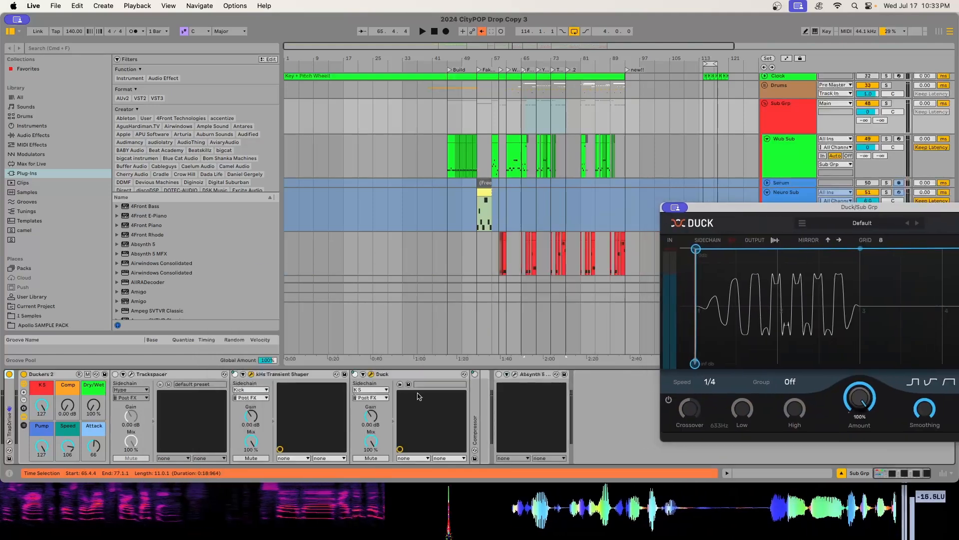
# Inspect the Serum patch on the 52 Serum track and highlight about bars 61 to 65
pyautogui.click(504, 235)
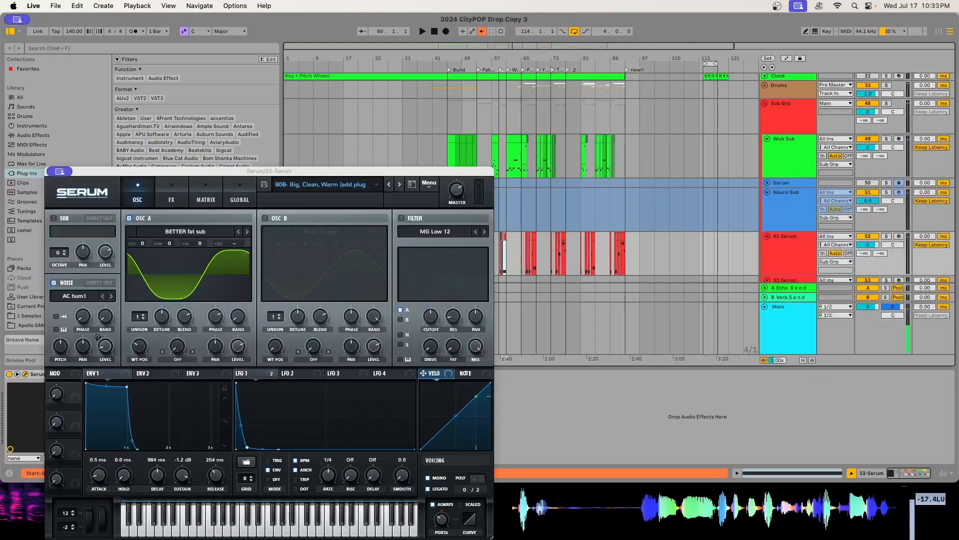
pyautogui.click(512, 142)
pyautogui.click(806, 253)
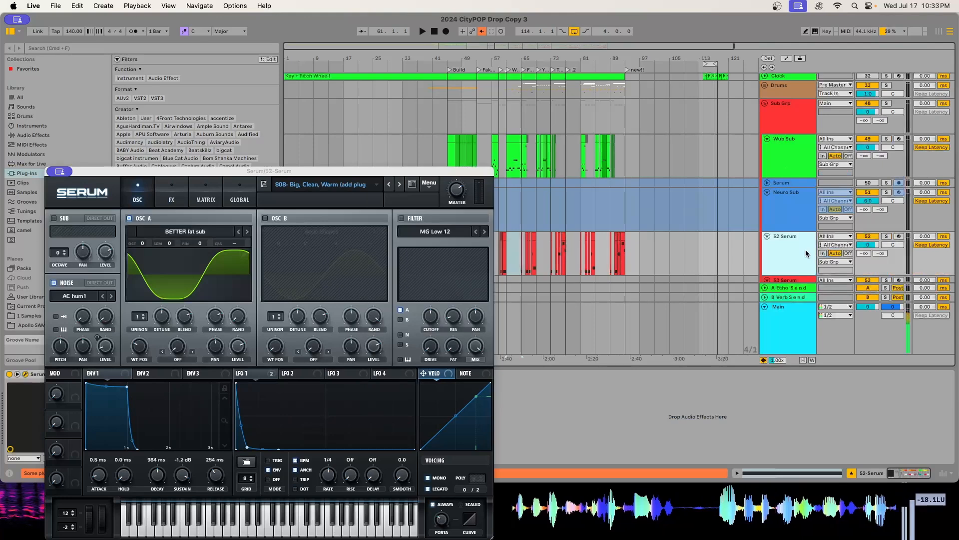
# Inspect the Transient Shaper and Duck plug-ins on Sub Grp, highlight bars 45 to 69, and clear both windows from the arrangement
pyautogui.click(785, 118)
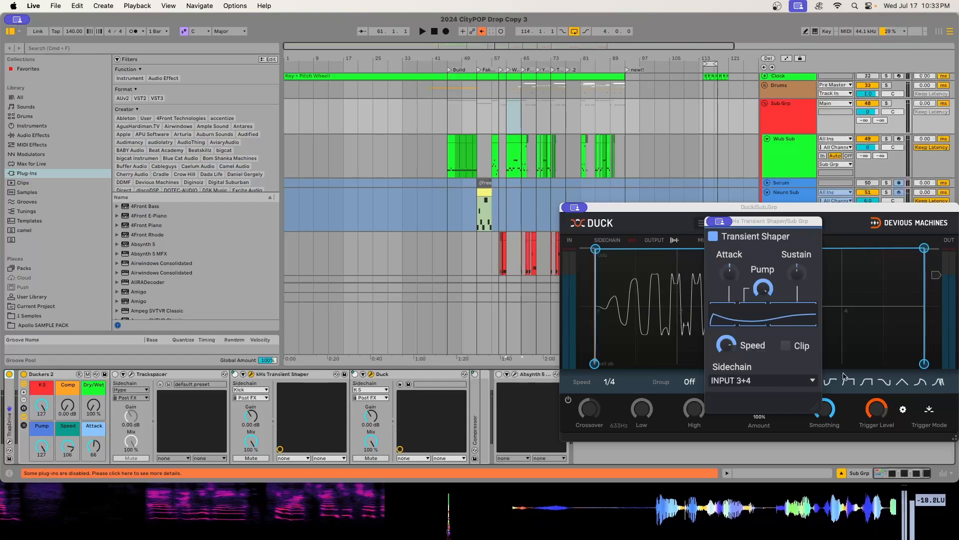
pyautogui.moveTo(770, 221); pyautogui.dragTo(511, 131)
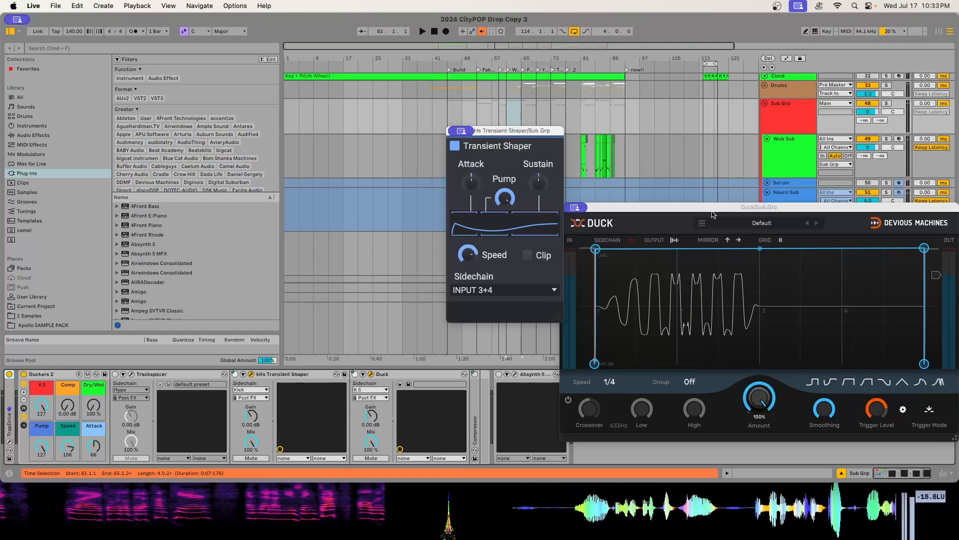
pyautogui.moveTo(718, 213); pyautogui.dragTo(609, 537)
pyautogui.click(535, 104)
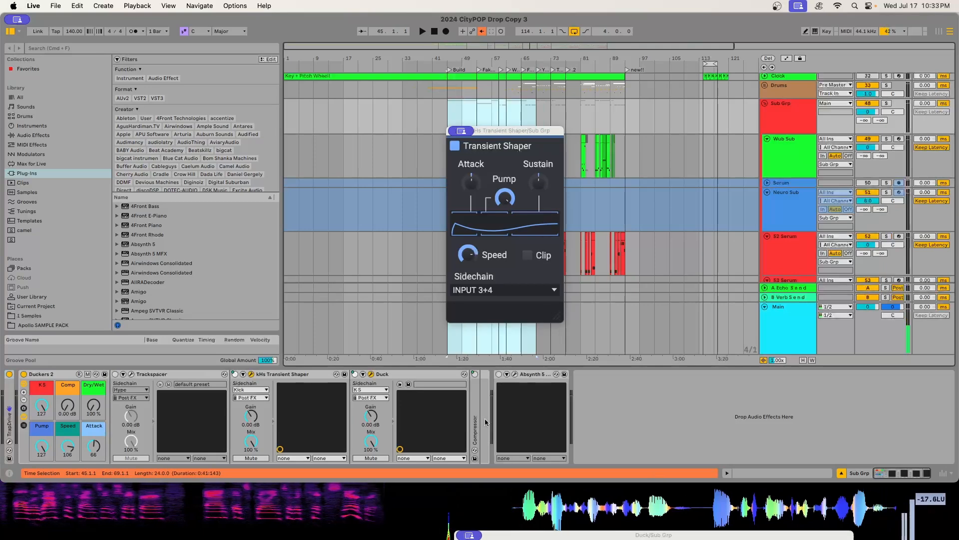
pyautogui.moveTo(479, 171); pyautogui.dragTo(478, 537)
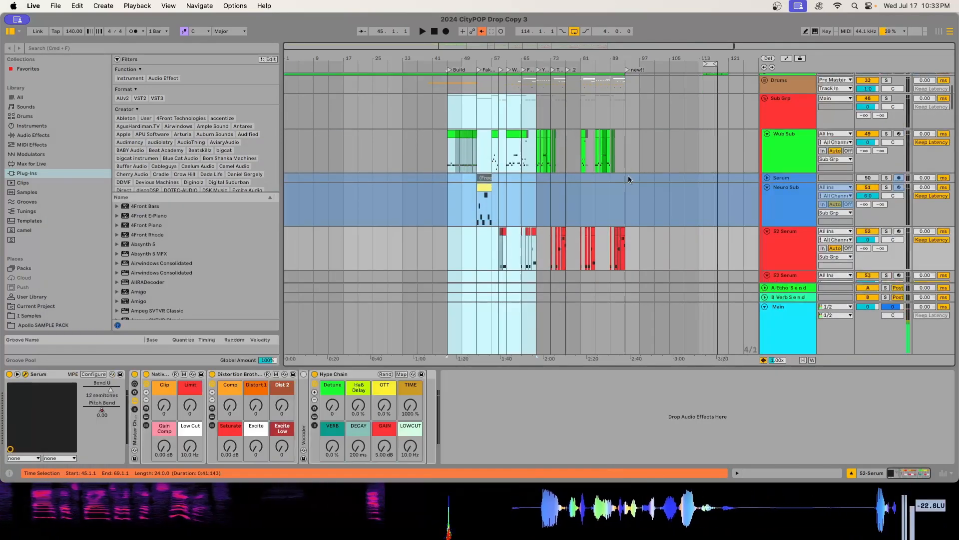
# Examine the Duck plug-in on the Hype group, showing its envelope curve and trigger settings
pyautogui.scroll(-4, 640, 132)
pyautogui.scroll(-3, 640, 132)
pyautogui.click(801, 114)
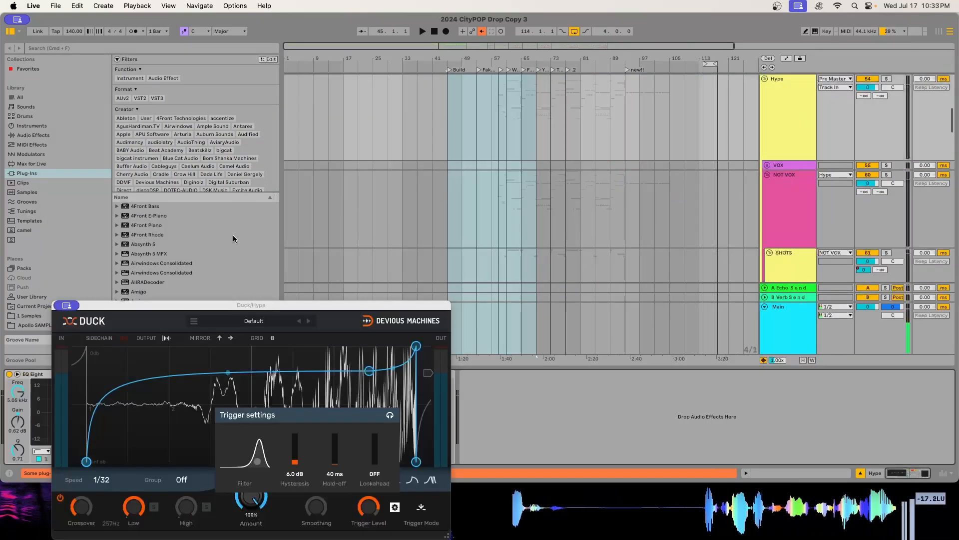
pyautogui.moveTo(359, 310); pyautogui.dragTo(549, 132)
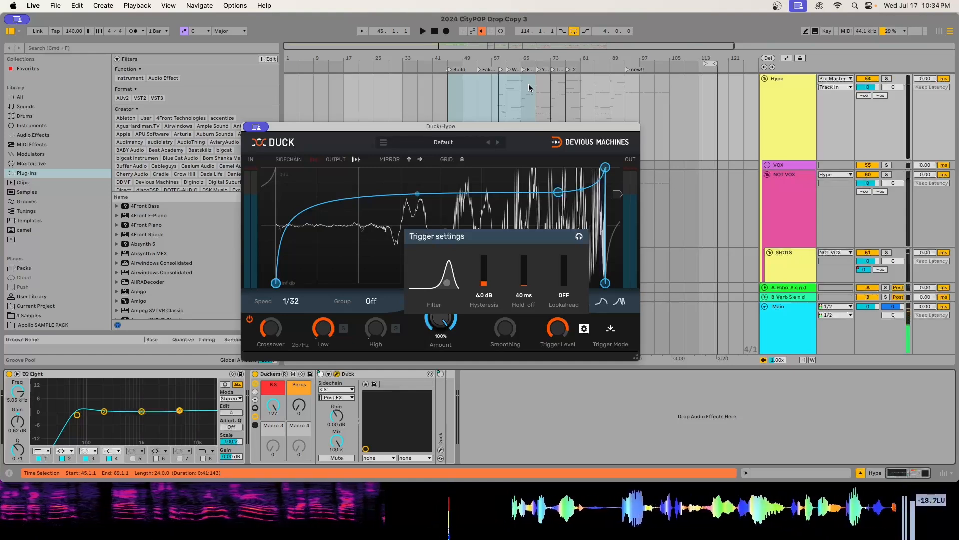
pyautogui.click(385, 260)
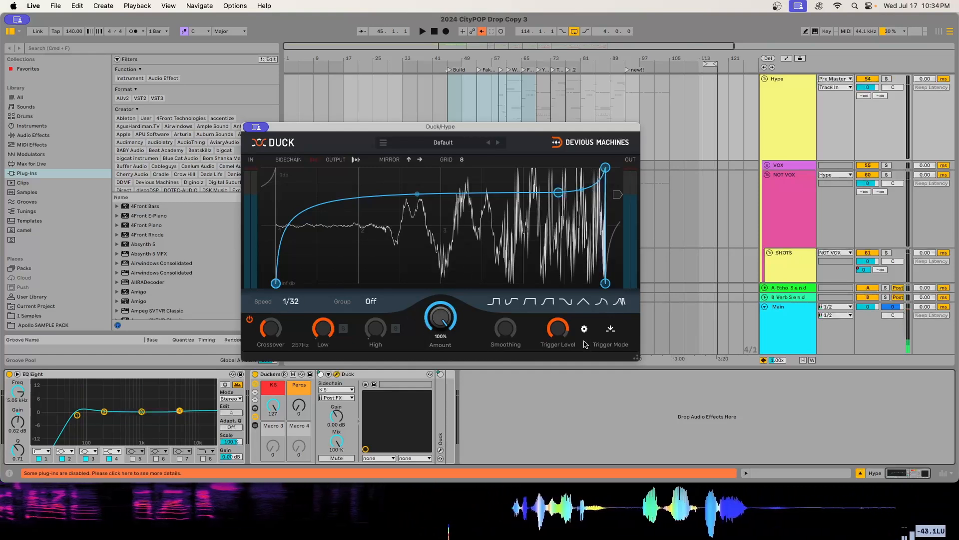
pyautogui.click(584, 329)
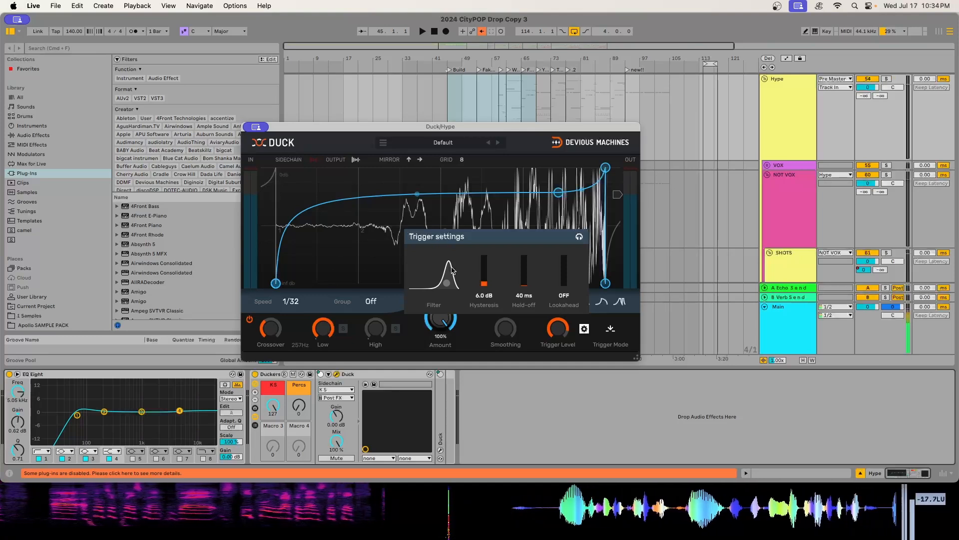
pyautogui.click(370, 249)
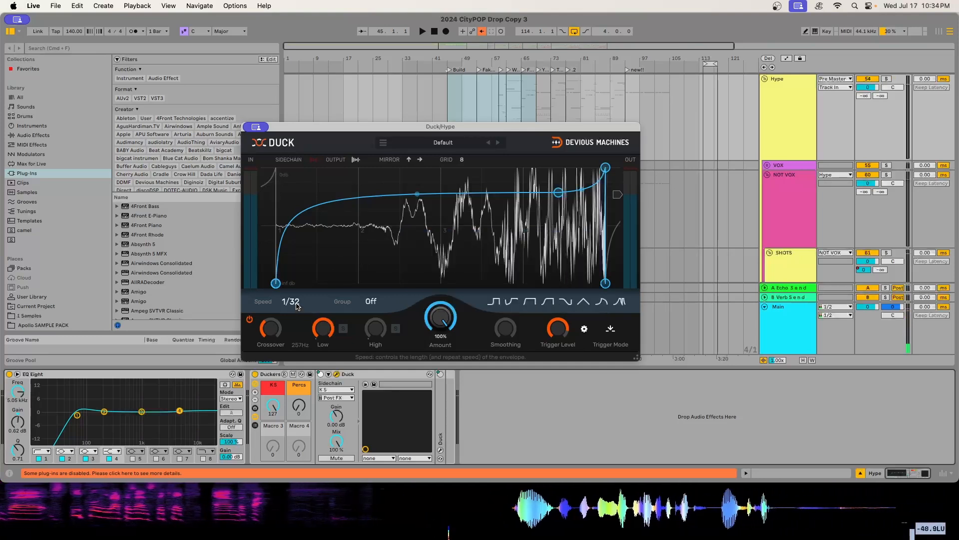
# View the speed options of the Hype group's Duck plug-in and clear its window from the arrangement
pyautogui.click(295, 302)
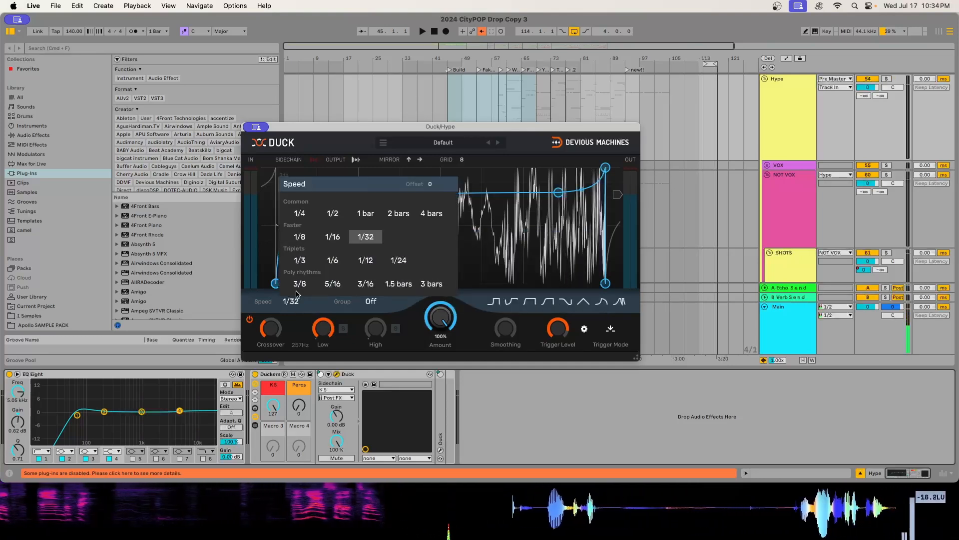
pyautogui.moveTo(57, 17)
pyautogui.mouseDown()
pyautogui.moveTo(99, 25)
pyautogui.moveTo(56, 15)
pyautogui.mouseUp()
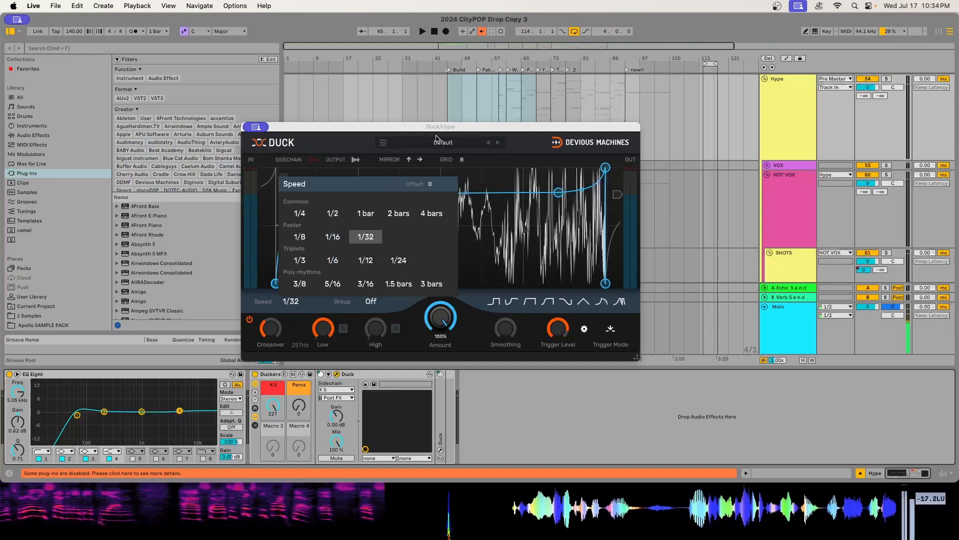
pyautogui.moveTo(444, 130); pyautogui.dragTo(396, 539)
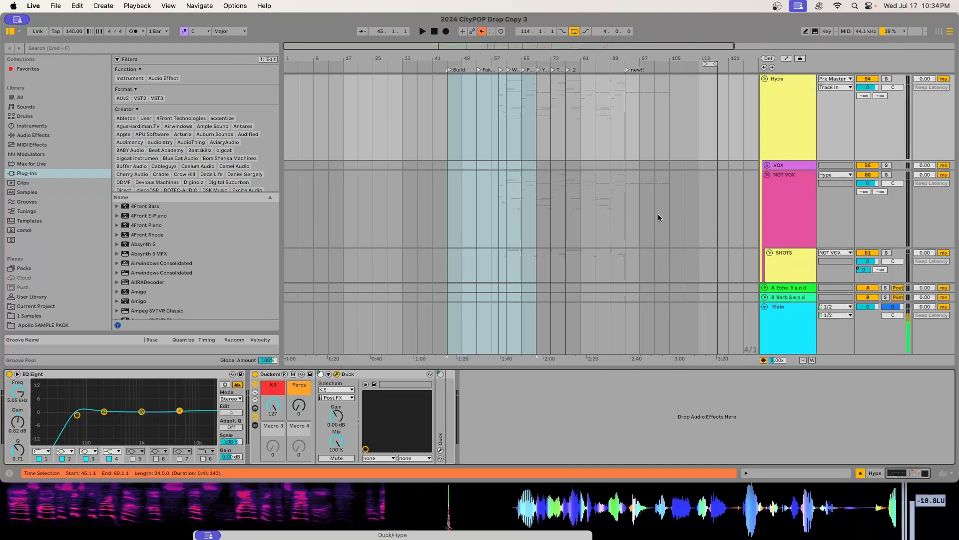
# Inspect the Serum patch in the 73 Instrument Rack track within the DROP group and clear its window from the arrangement
pyautogui.scroll(-4, 659, 214)
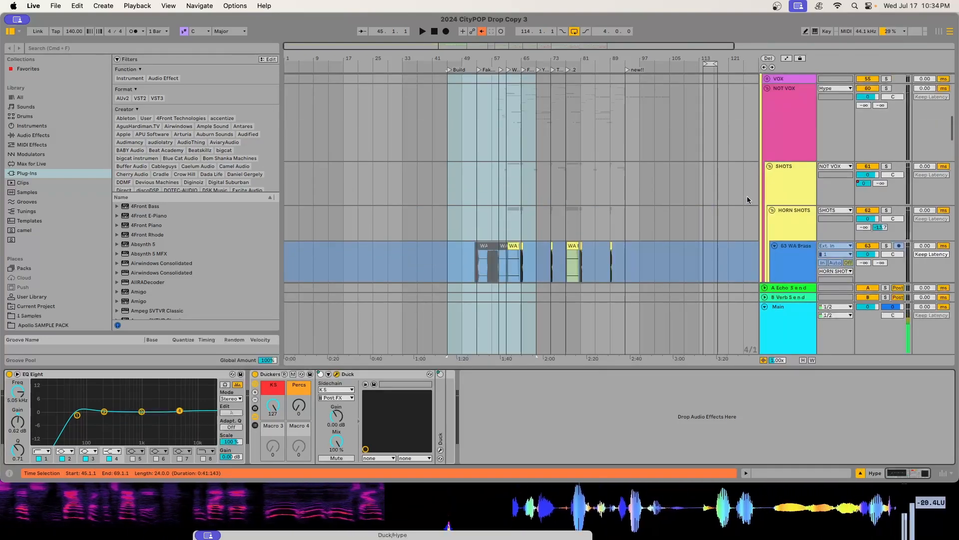
pyautogui.scroll(-3, 748, 199)
pyautogui.scroll(-6, 664, 150)
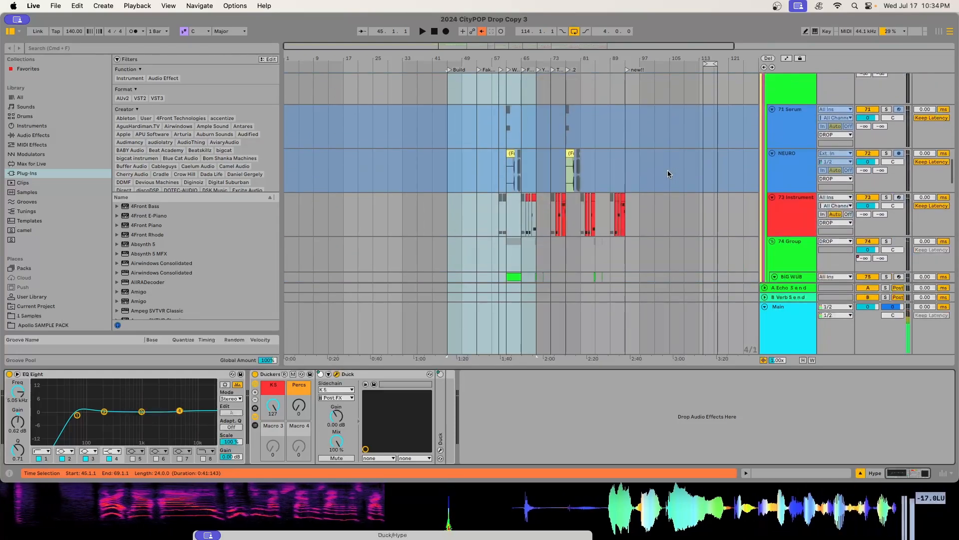
pyautogui.scroll(-2, 520, 202)
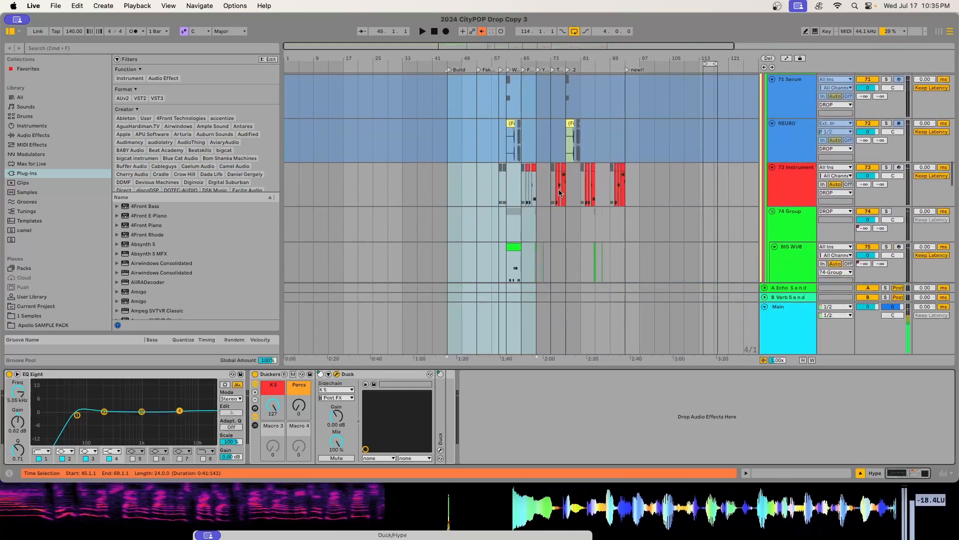
pyautogui.scroll(-2, 560, 192)
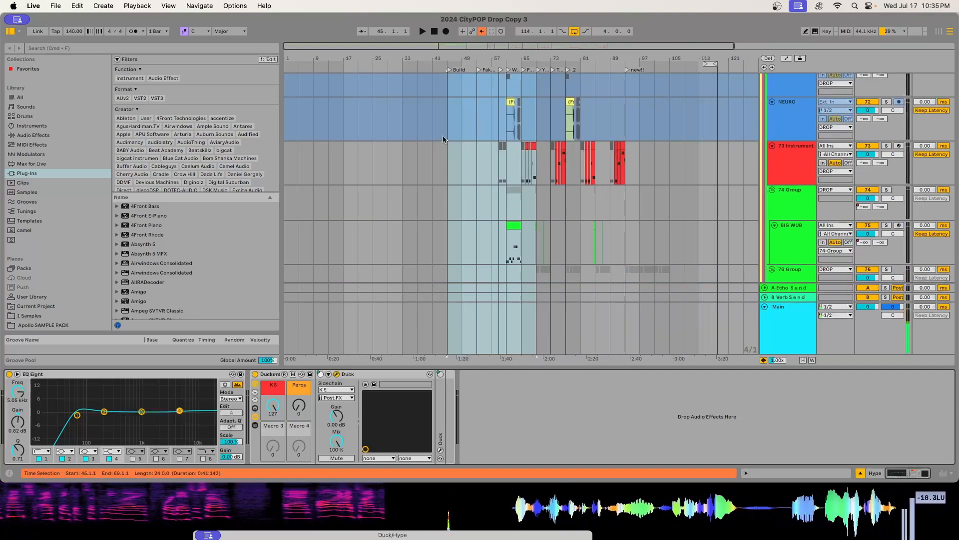
pyautogui.scroll(2, 443, 139)
pyautogui.click(779, 210)
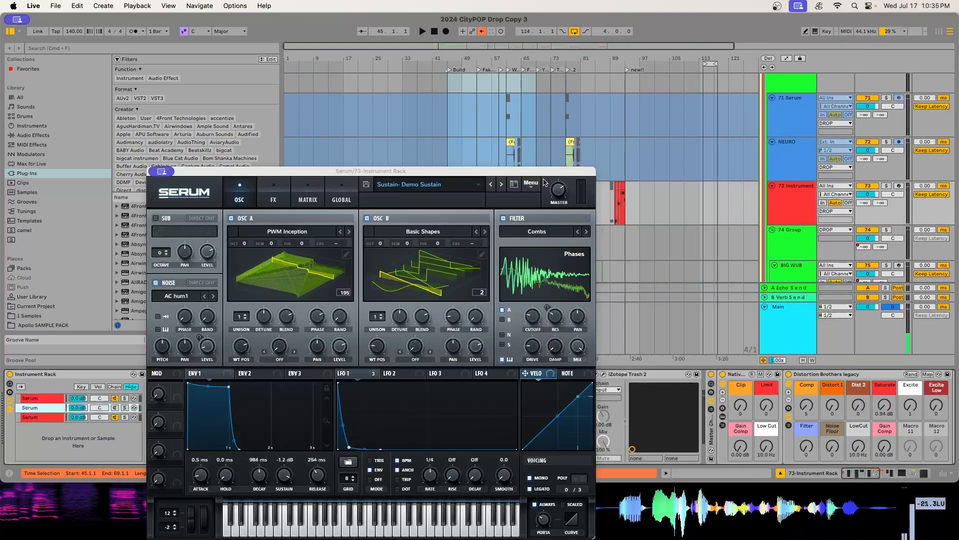
pyautogui.moveTo(544, 173); pyautogui.dragTo(573, 534)
# Review the horn and jazz shots tracks, and play the 82 Serum clips around bars 66 and 73
pyautogui.scroll(10, 564, 186)
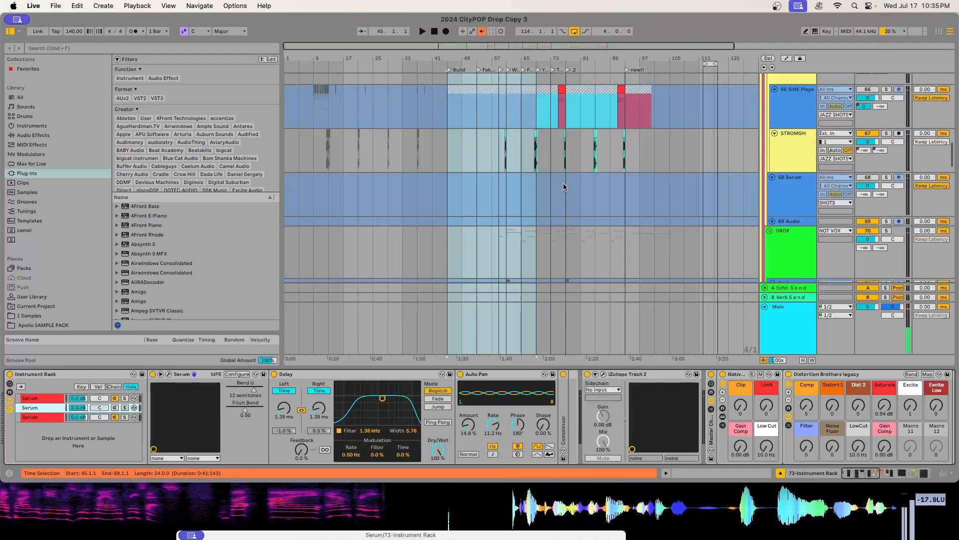
pyautogui.scroll(8, 564, 187)
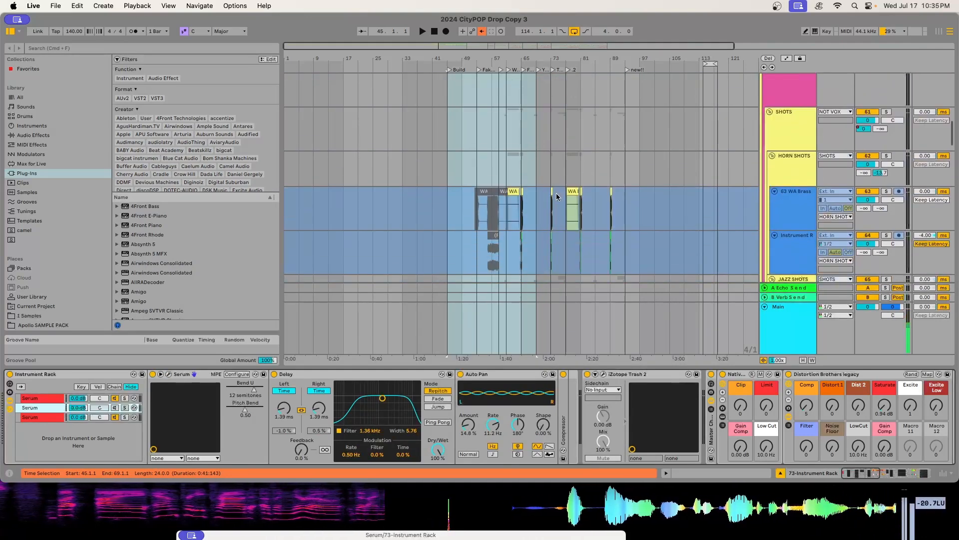
pyautogui.scroll(-8, 557, 197)
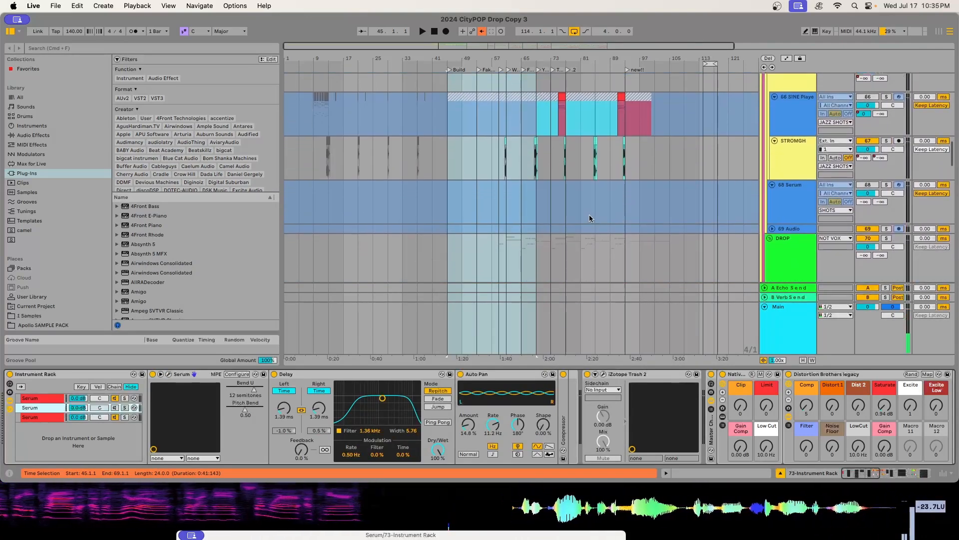
pyautogui.scroll(-18, 589, 215)
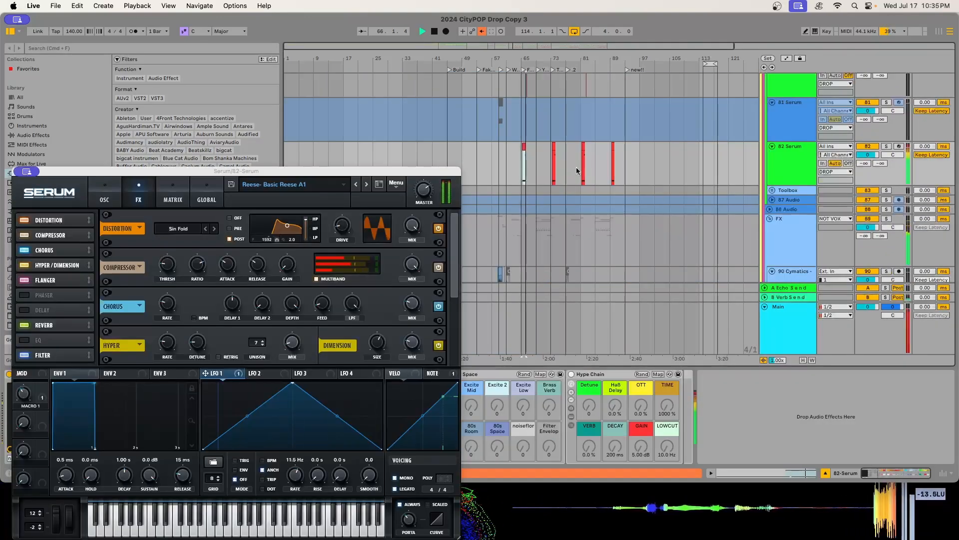
pyautogui.click(554, 147)
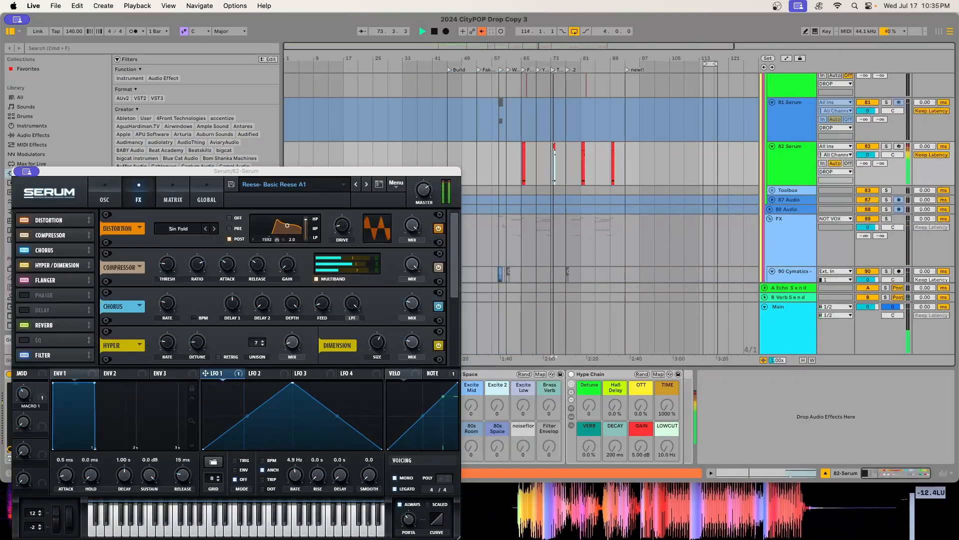
# Inspect the oscillator page of the 82 Serum patch and show the categories of its noise source
pyautogui.moveTo(393, 171); pyautogui.dragTo(550, 71)
pyautogui.click(262, 98)
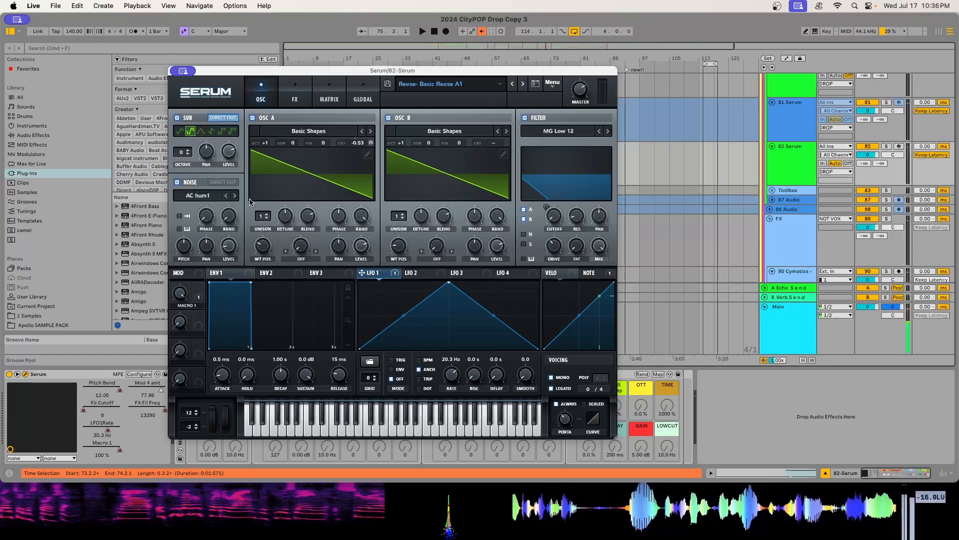
pyautogui.click(208, 198)
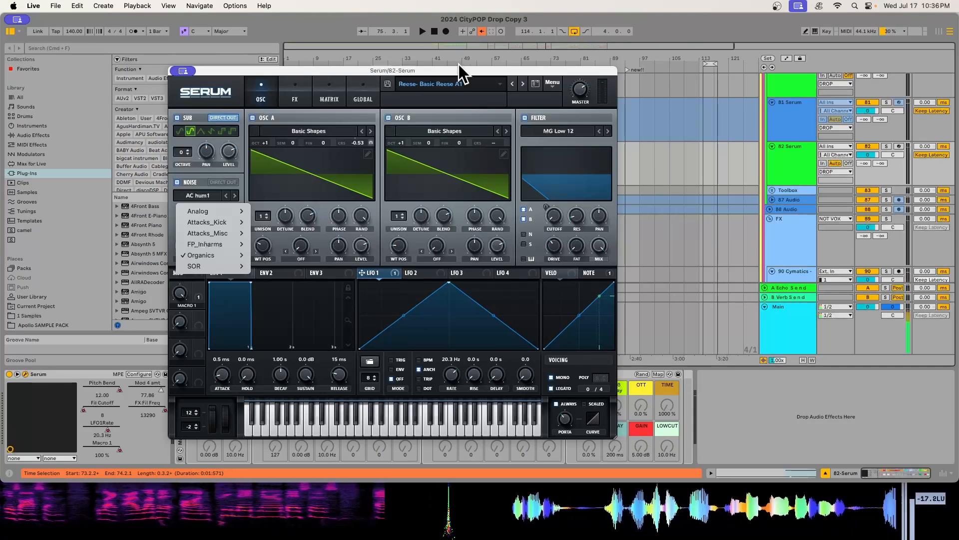
# Zoom the arrangement to the 82 Serum clip around bar 65, select it, and show LFO 1's assignments in its Serum patch
pyautogui.moveTo(459, 64); pyautogui.dragTo(452, 312)
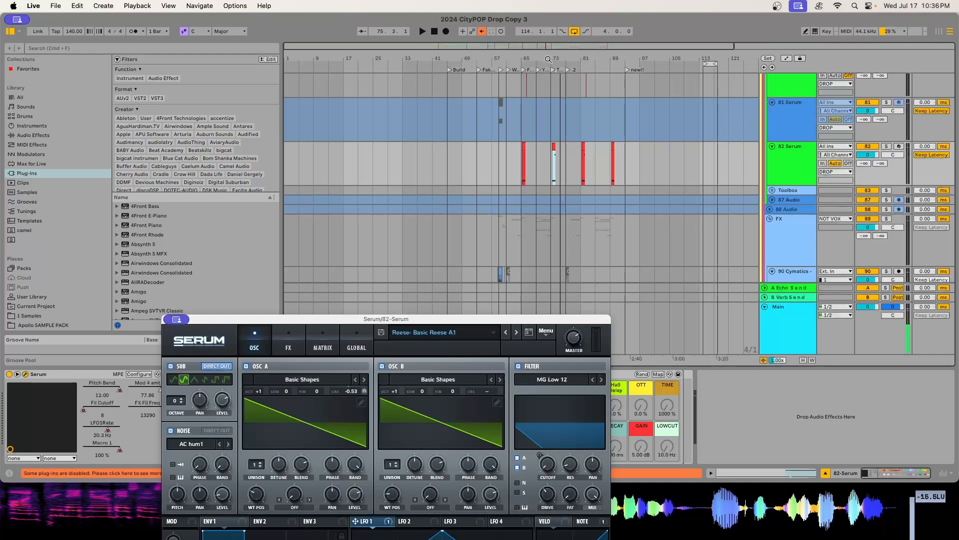
pyautogui.moveTo(548, 59); pyautogui.dragTo(494, 167)
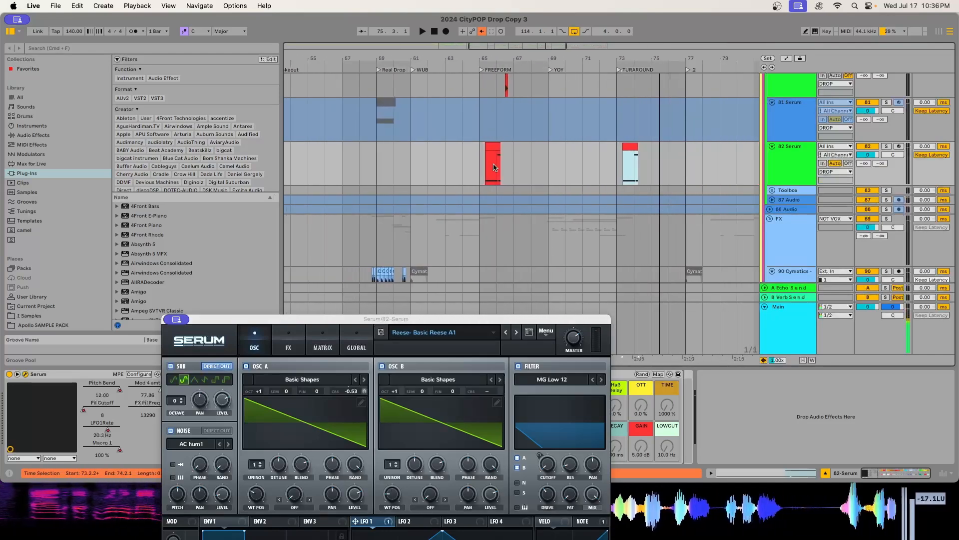
pyautogui.click(494, 167)
pyautogui.moveTo(520, 322); pyautogui.dragTo(630, 108)
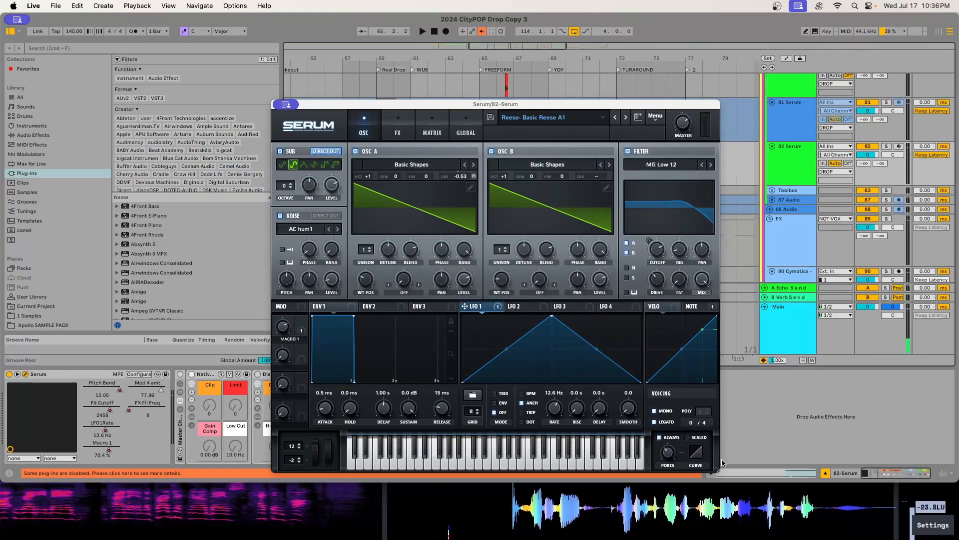
pyautogui.click(121, 394)
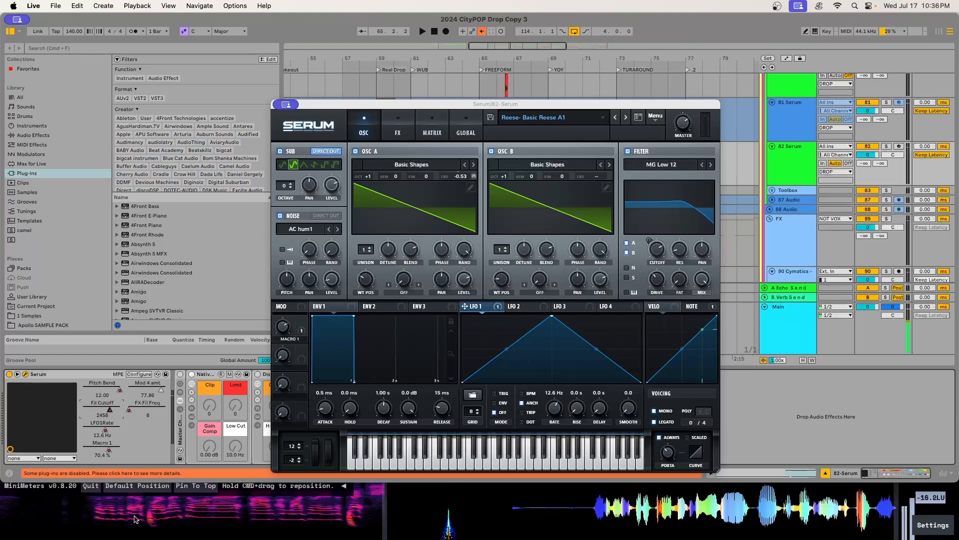
pyautogui.click(489, 312)
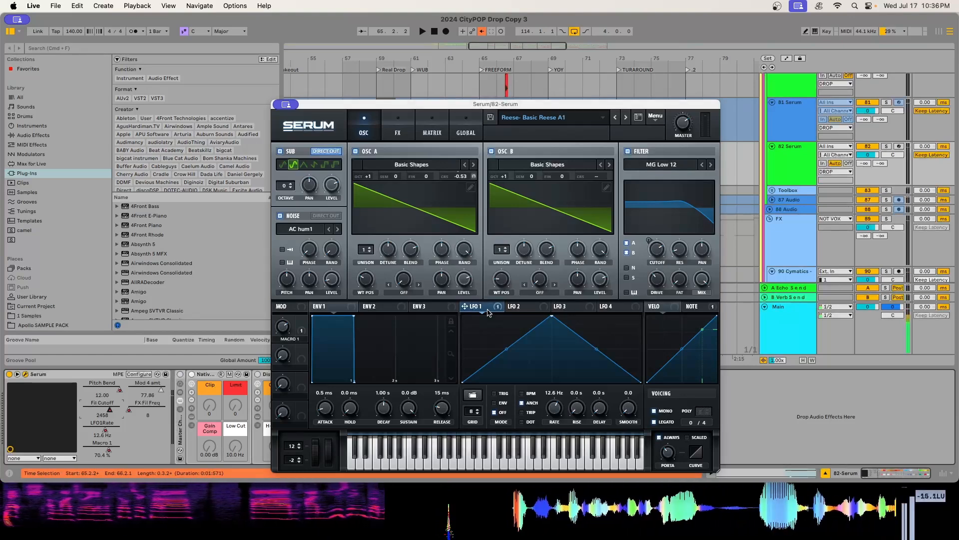
# Set the distortion filter frequency to 1645 in the 82 Serum patch, review its full effects chain, and clear its window away
pyautogui.click(399, 134)
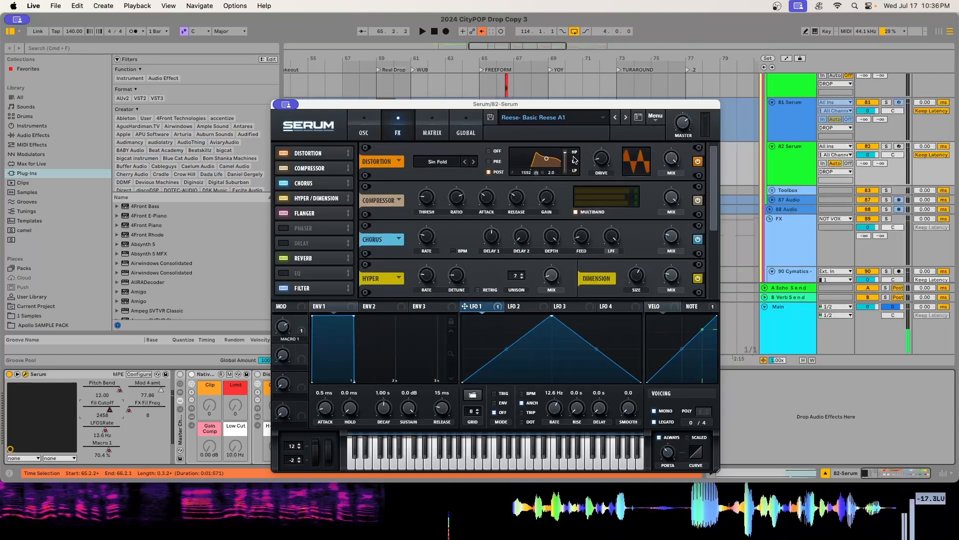
pyautogui.moveTo(565, 153); pyautogui.dragTo(525, 172)
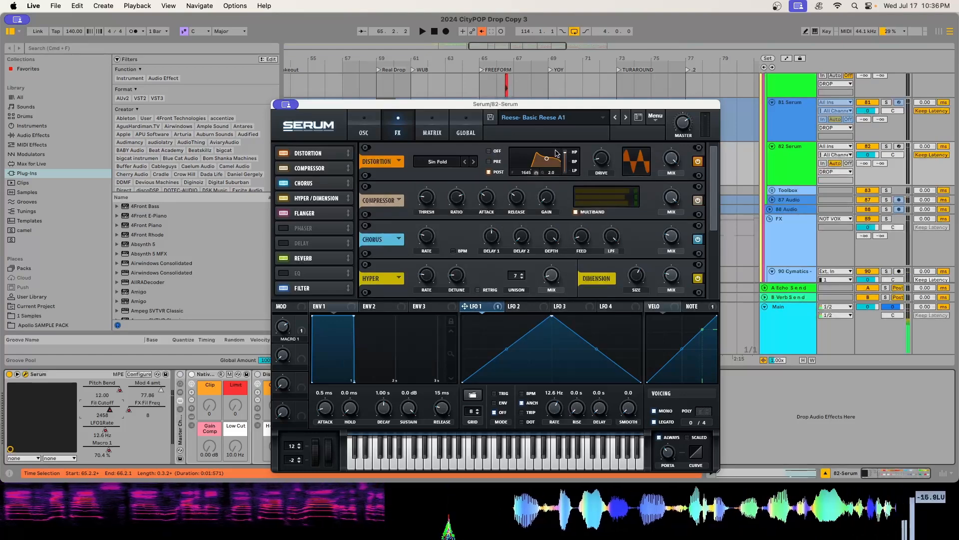
pyautogui.scroll(-2, 708, 187)
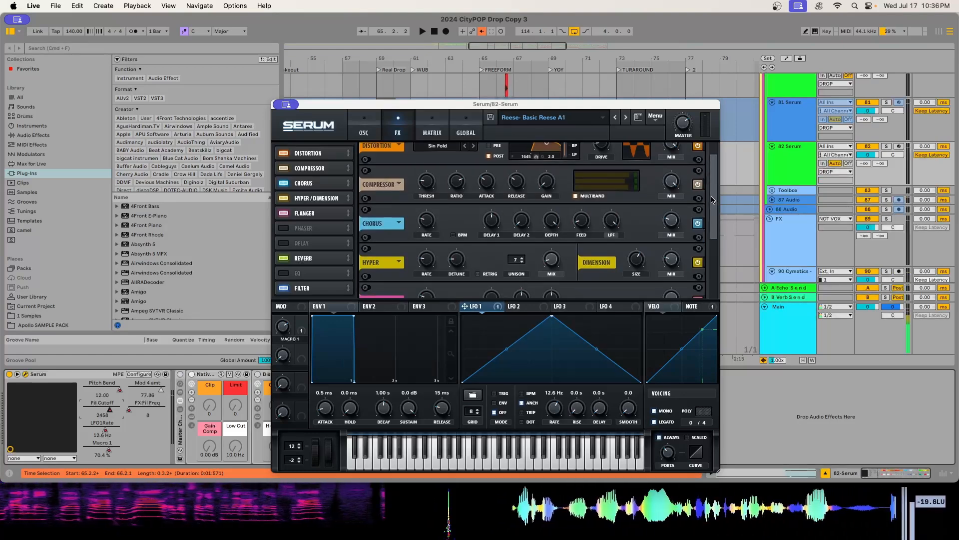
pyautogui.scroll(2, 708, 187)
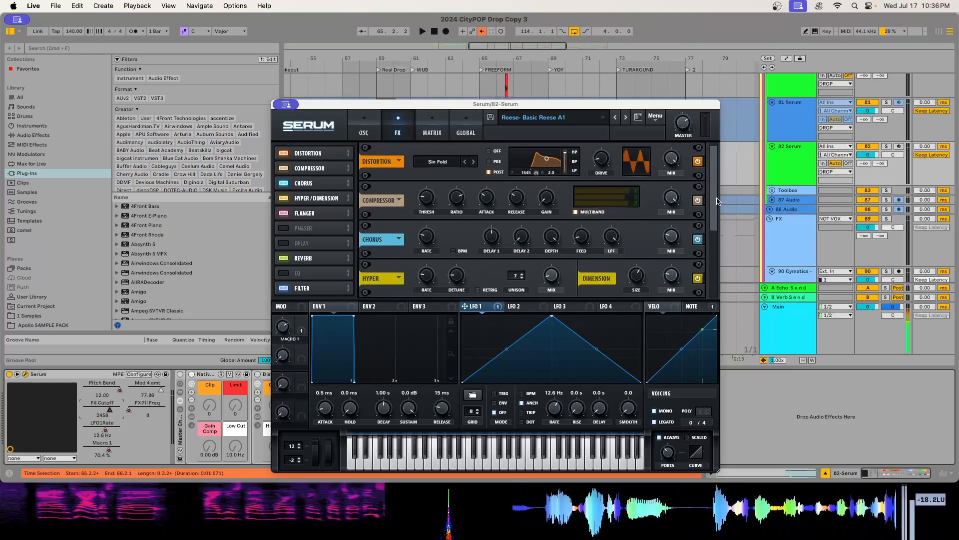
pyautogui.moveTo(711, 190); pyautogui.dragTo(720, 258)
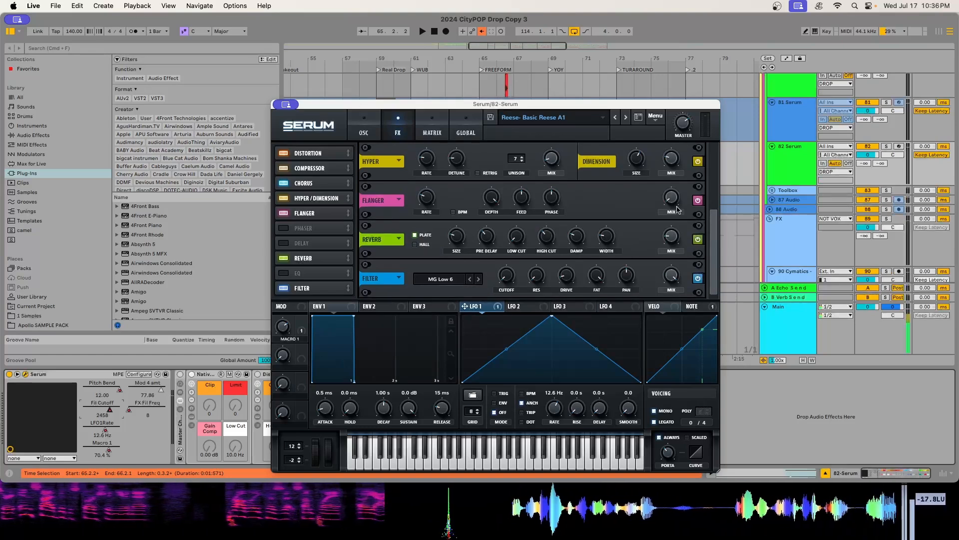
pyautogui.moveTo(715, 231); pyautogui.dragTo(712, 160)
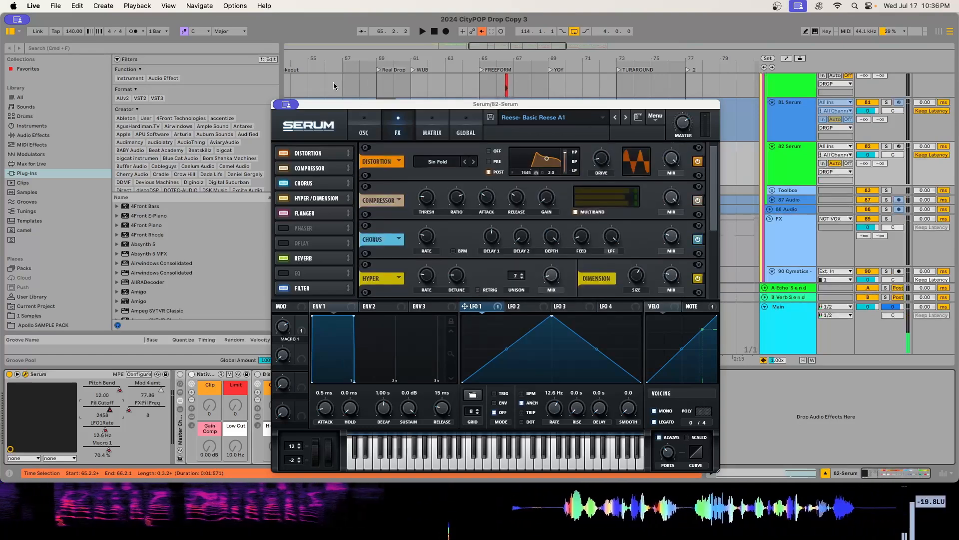
pyautogui.moveTo(348, 107); pyautogui.dragTo(219, 537)
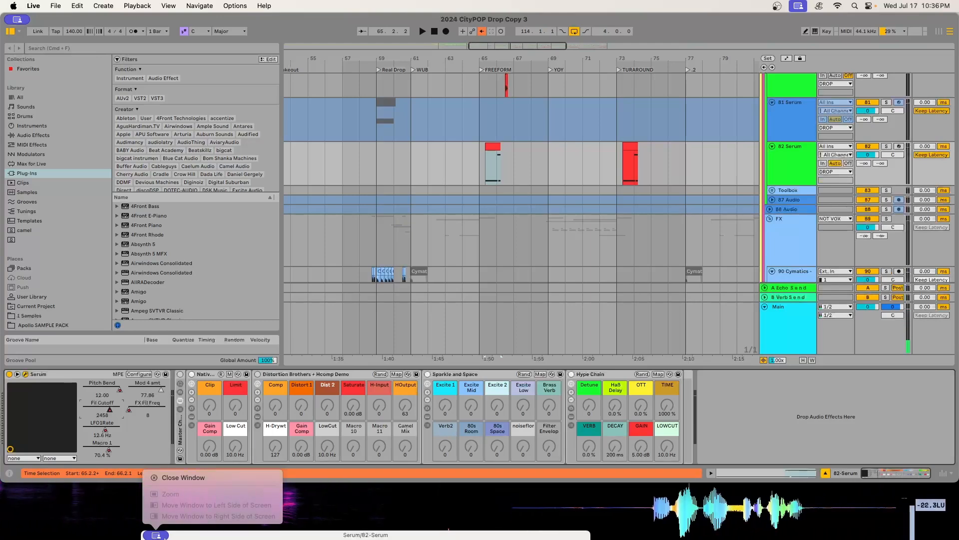
# Open the Hard track's Serum patch, select its clip at bar 66, and show the patch's oscillator page
pyautogui.scroll(5, 546, 188)
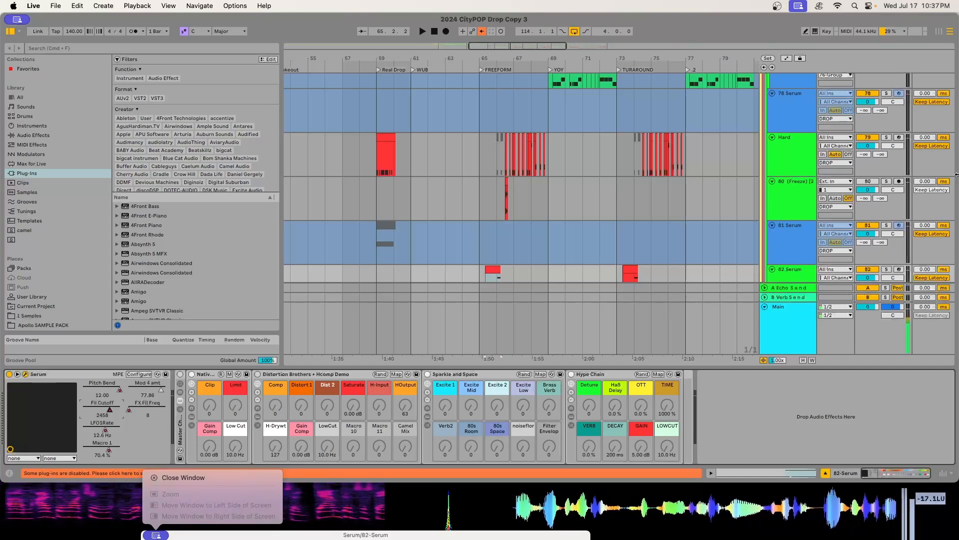
pyautogui.click(799, 157)
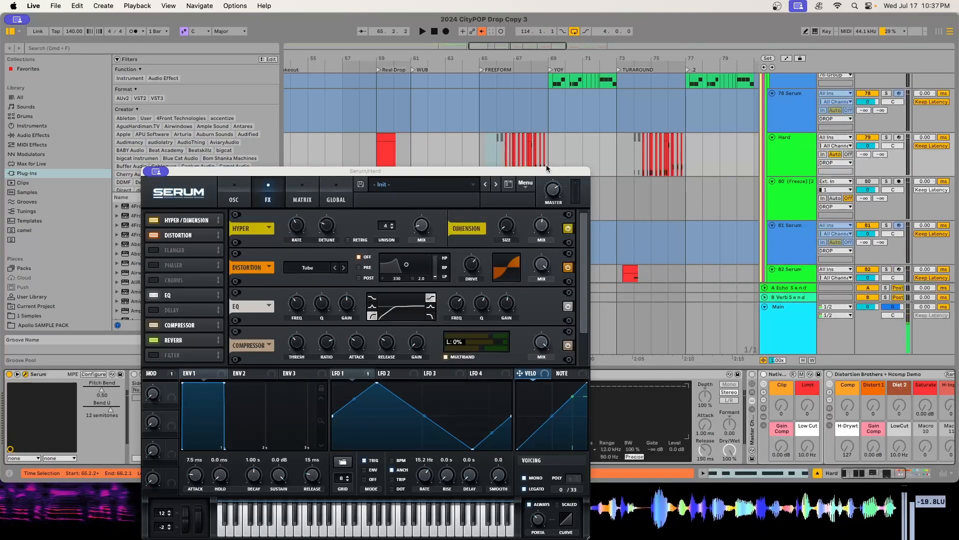
pyautogui.moveTo(542, 170); pyautogui.dragTo(653, 322)
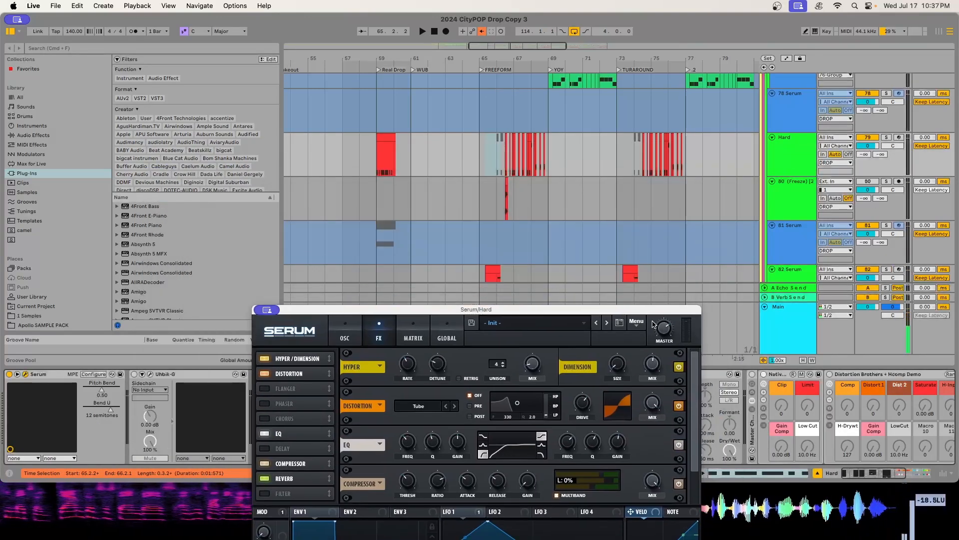
pyautogui.click(510, 142)
pyautogui.click(353, 343)
pyautogui.moveTo(450, 309); pyautogui.dragTo(431, 93)
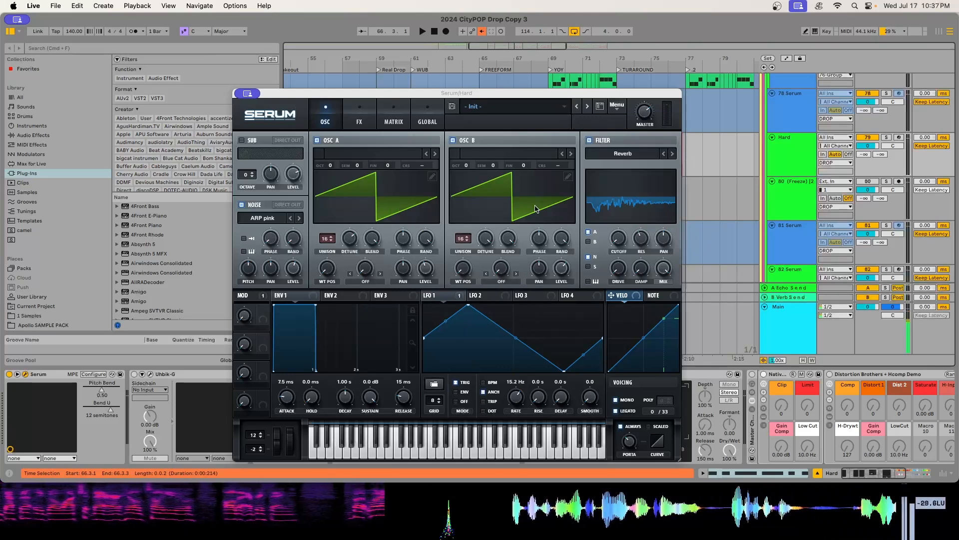
# Show the Hard patch's wavetables in 3D, inspect its effects page, and clear the Serum window from the arrangement
pyautogui.click(371, 197)
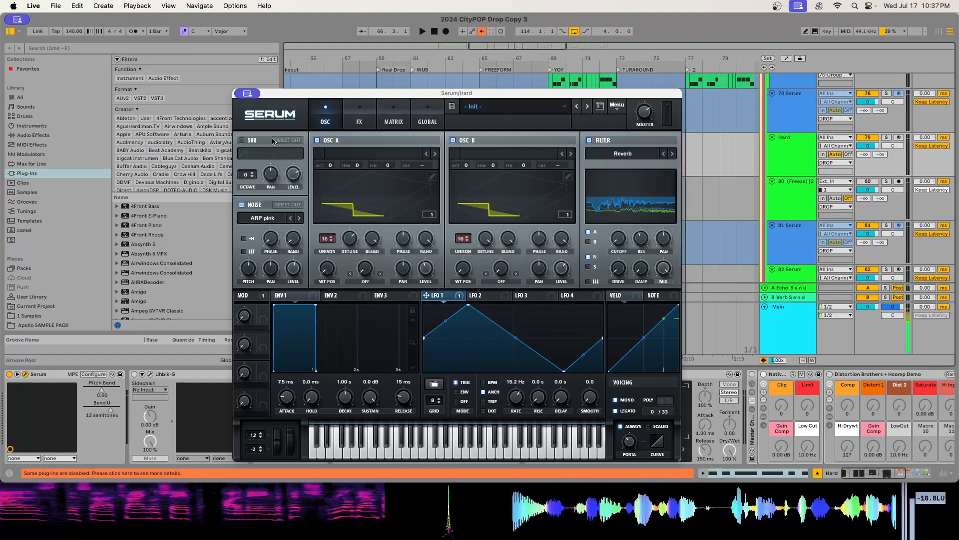
pyautogui.click(360, 125)
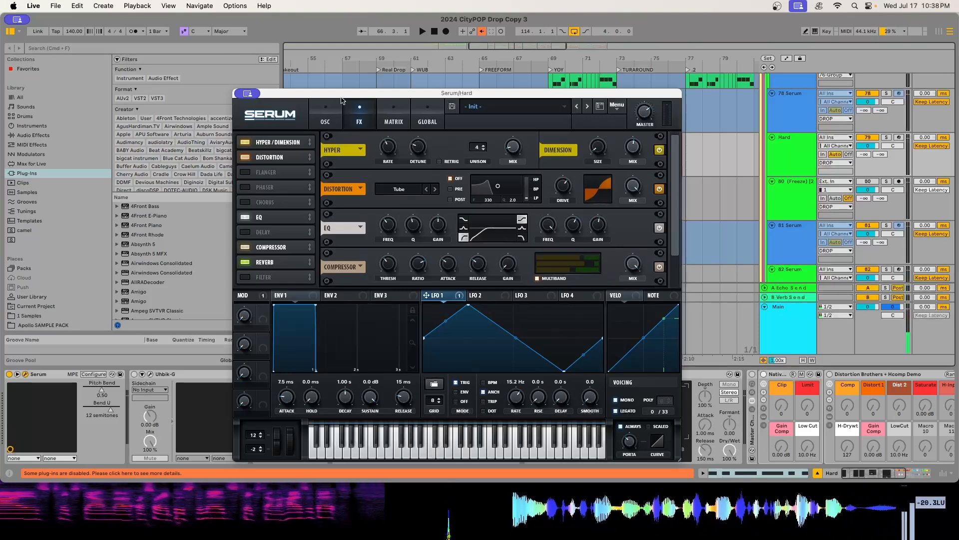
pyautogui.moveTo(342, 101); pyautogui.dragTo(102, 534)
# Check the 77 Serum track and open the Serum patch of the 73 Instrument Rack track
pyautogui.scroll(5, 672, 170)
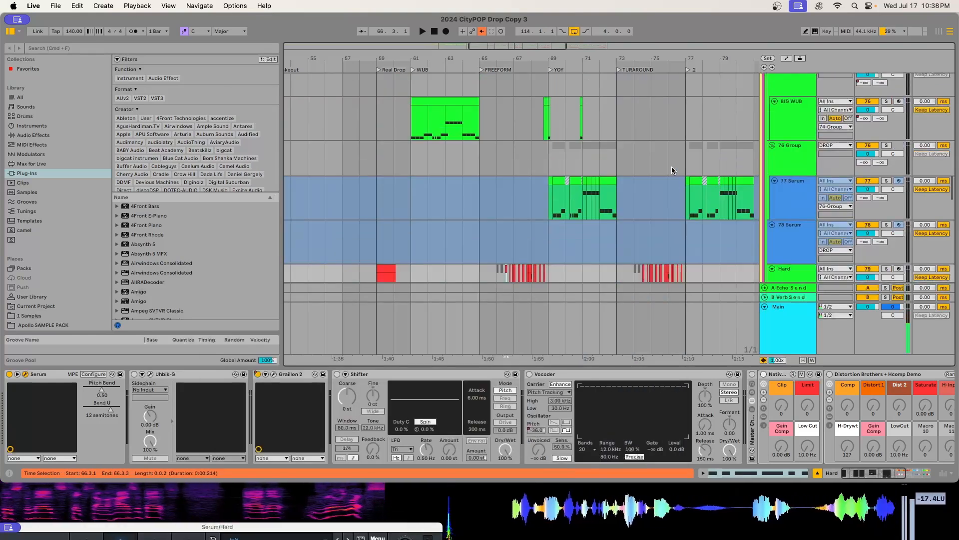
pyautogui.click(812, 205)
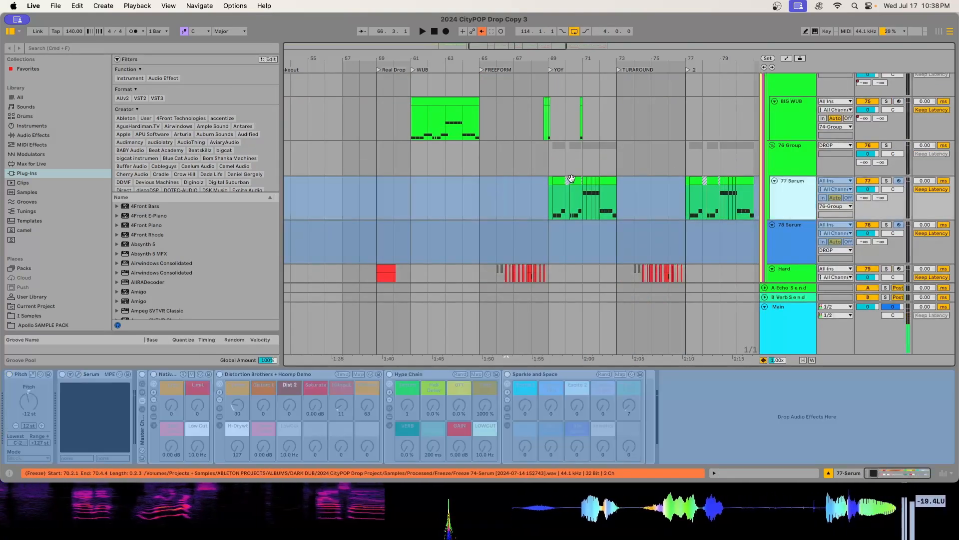
pyautogui.scroll(5, 571, 179)
pyautogui.click(797, 159)
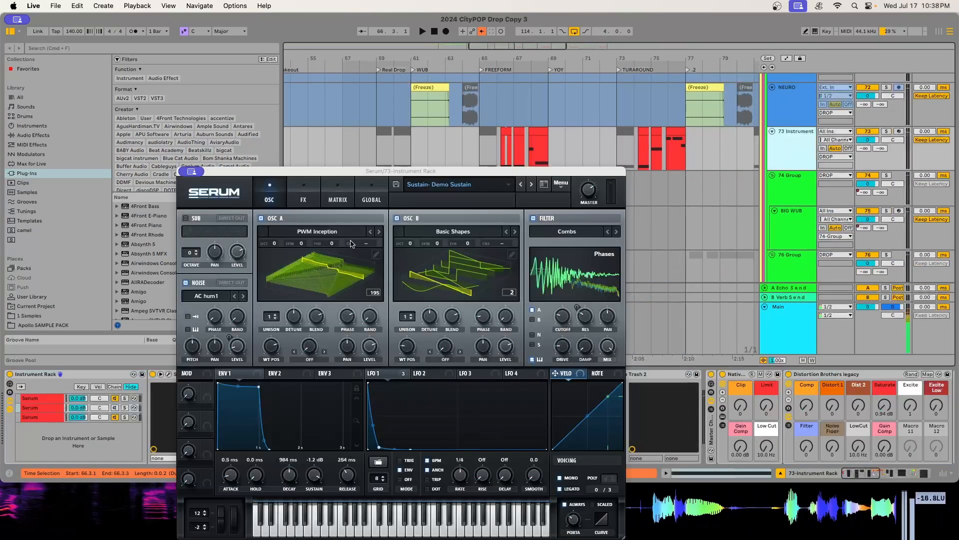
# View both oscillators of the 73 Instrument Rack patch as 2D waveforms, inspect its distortion effect, and clear the window away
pyautogui.click(350, 265)
pyautogui.moveTo(427, 171); pyautogui.dragTo(437, 53)
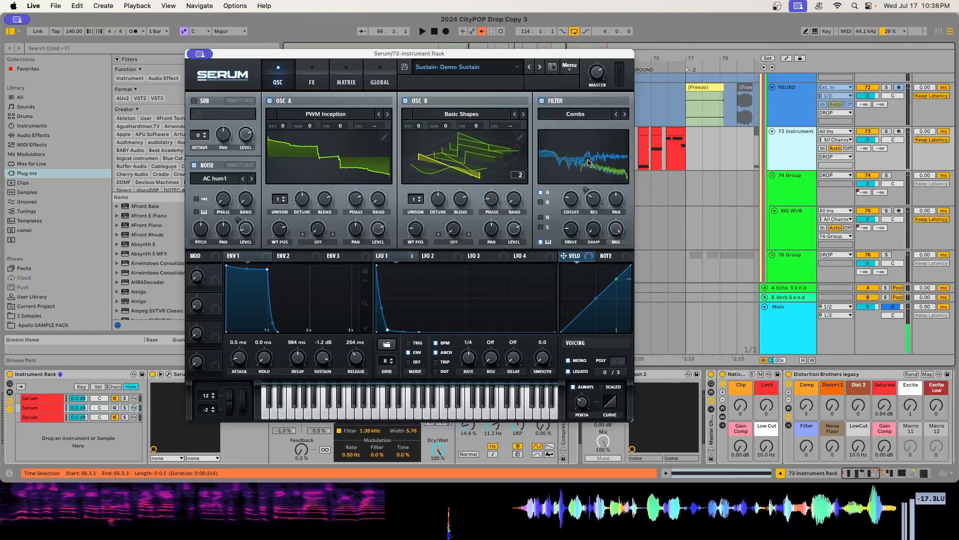
pyautogui.click(459, 163)
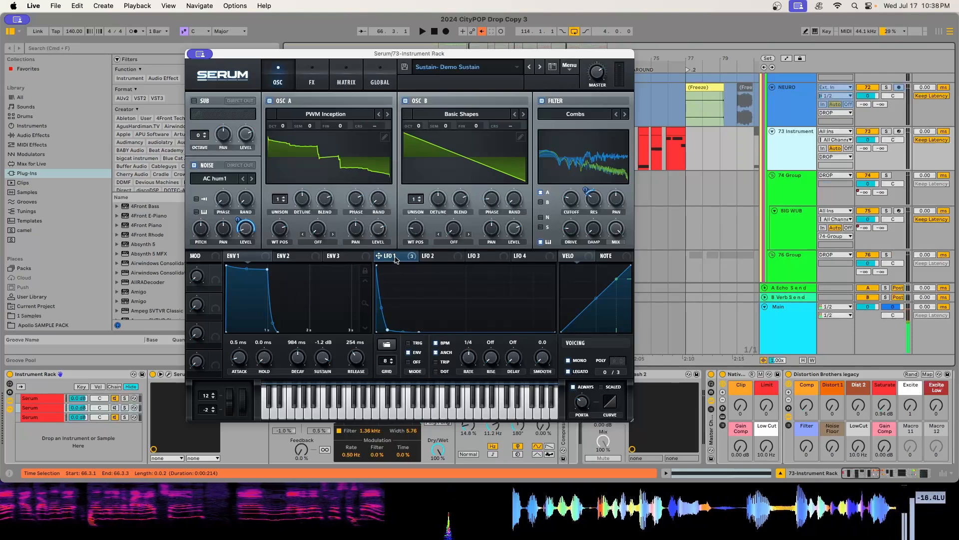
pyautogui.click(312, 79)
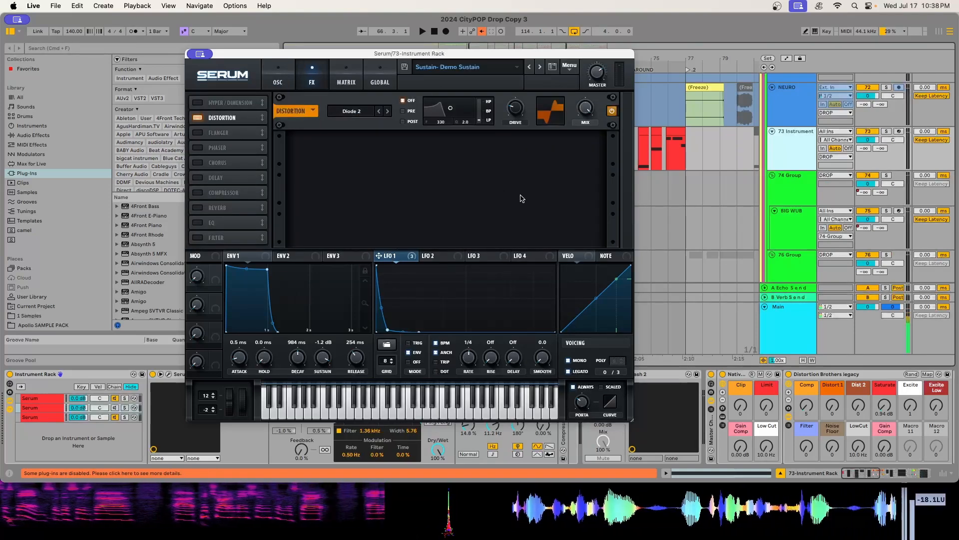
pyautogui.moveTo(405, 54); pyautogui.dragTo(301, 515)
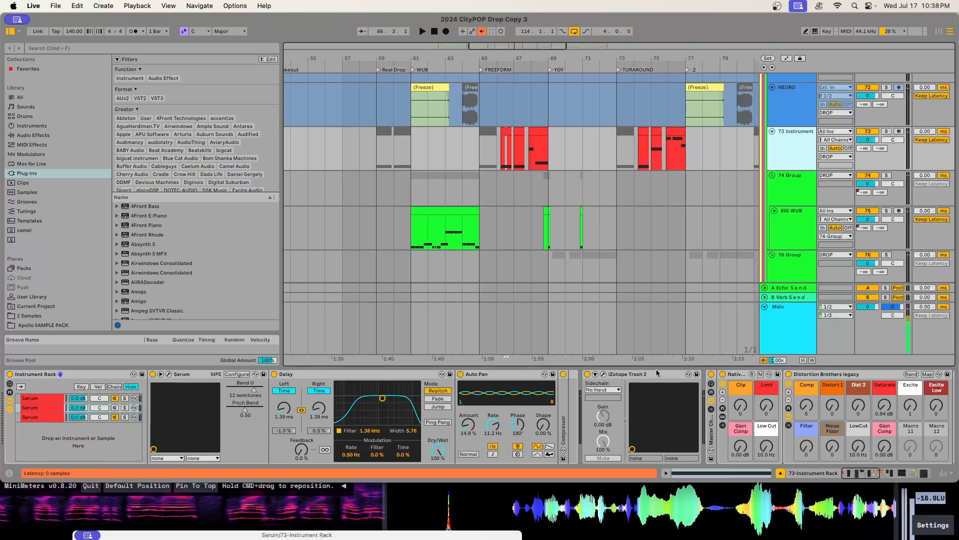
# Review the 73 Instrument Rack device chain from iZotope Trash 2 through the Hype Chain and OTT, and return to Trash 2
pyautogui.click(609, 379)
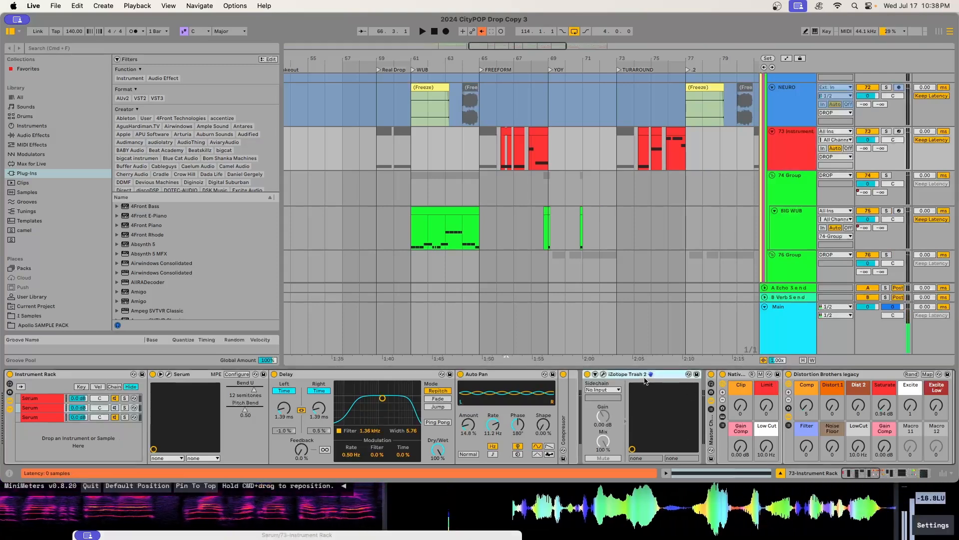
pyautogui.click(853, 473)
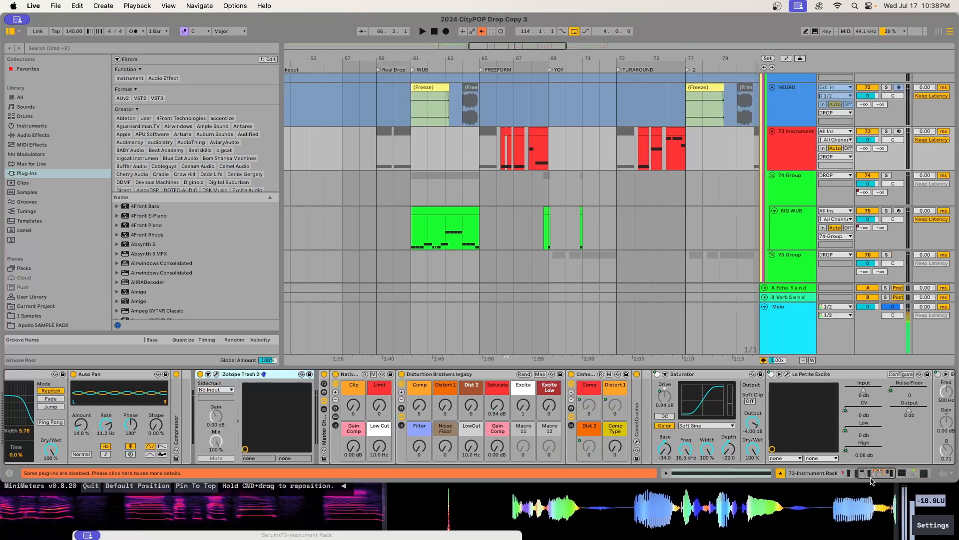
pyautogui.moveTo(870, 478); pyautogui.dragTo(930, 469)
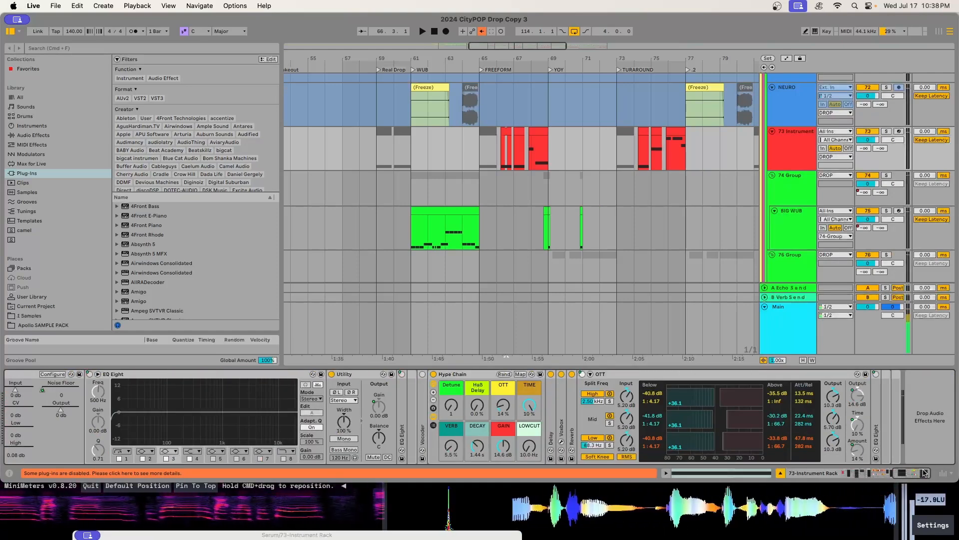
pyautogui.moveTo(924, 472); pyautogui.dragTo(869, 498)
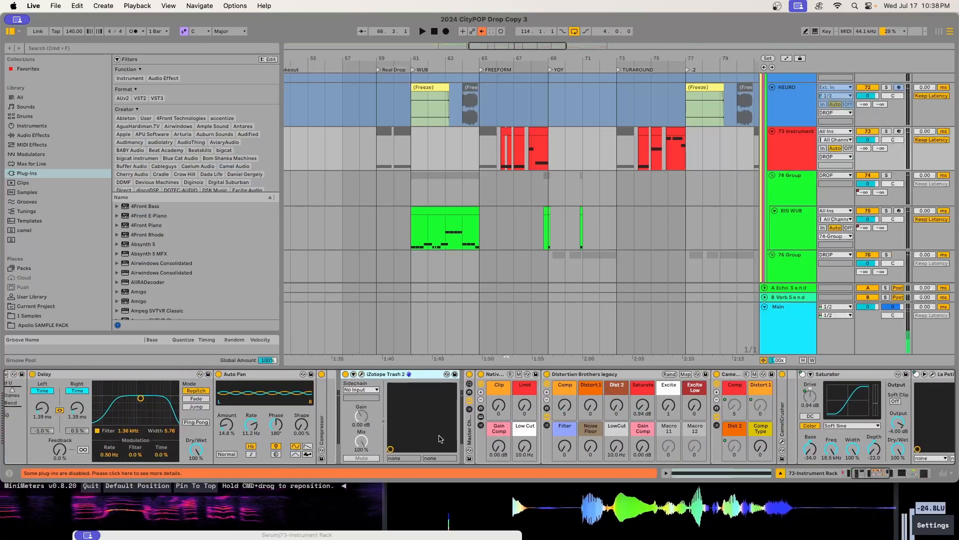
# Open iZotope Trash 2 on the 73 Instrument Rack track, inspect its Convolve and Filter 2 modules, and clear its window away
pyautogui.click(354, 374)
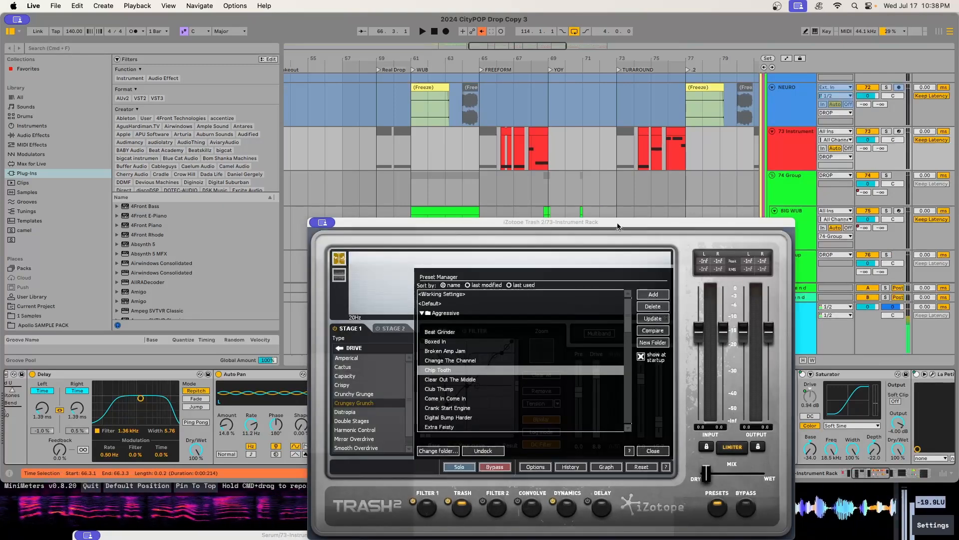
pyautogui.moveTo(618, 224); pyautogui.dragTo(524, 76)
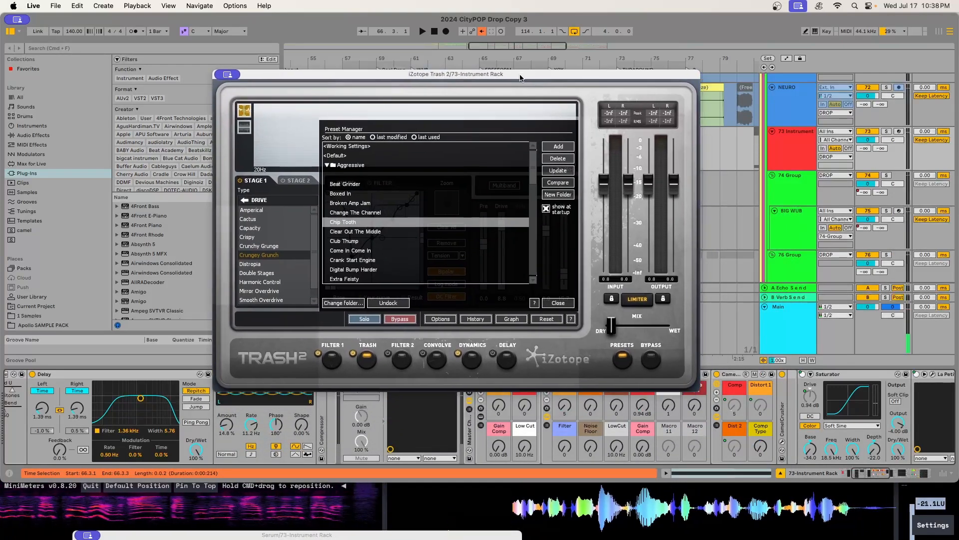
pyautogui.click(432, 363)
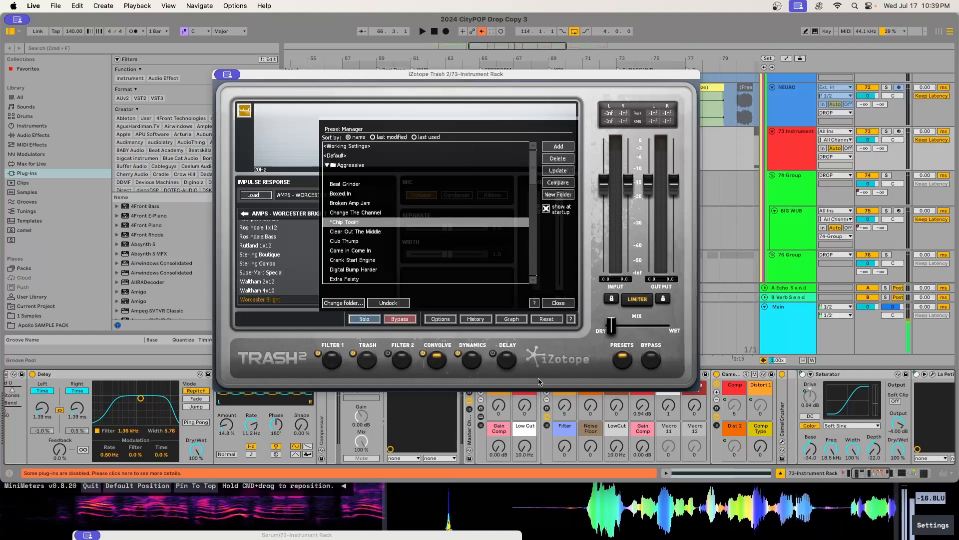
pyautogui.click(402, 361)
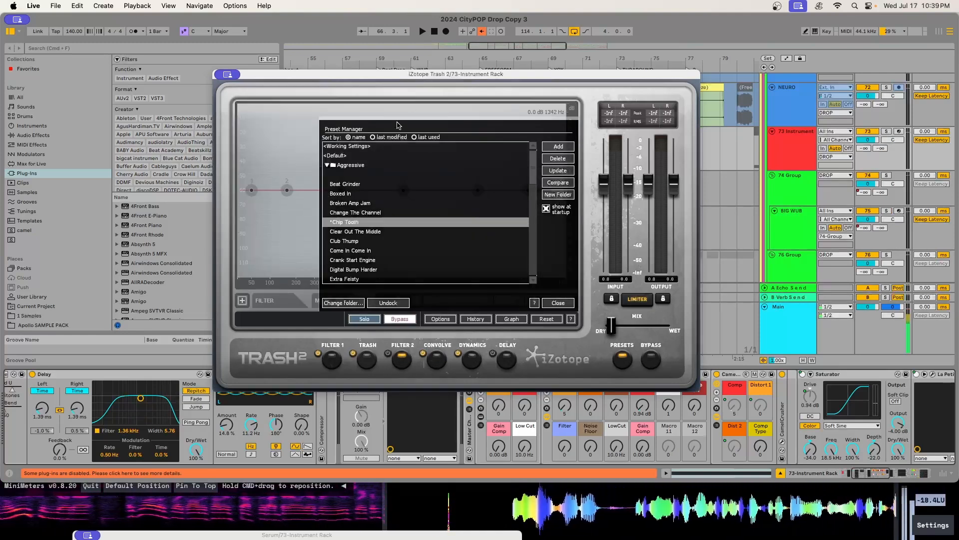
pyautogui.click(400, 319)
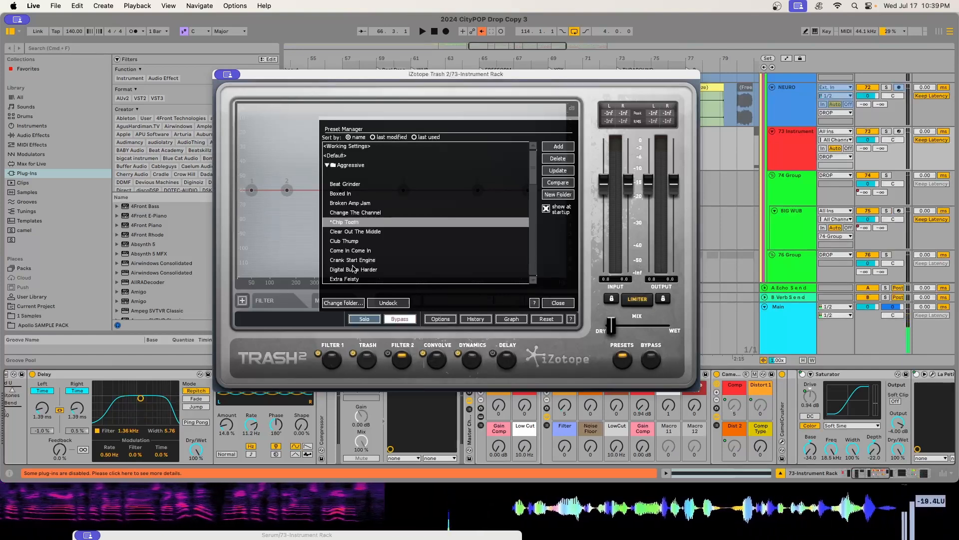
pyautogui.moveTo(454, 75); pyautogui.dragTo(293, 538)
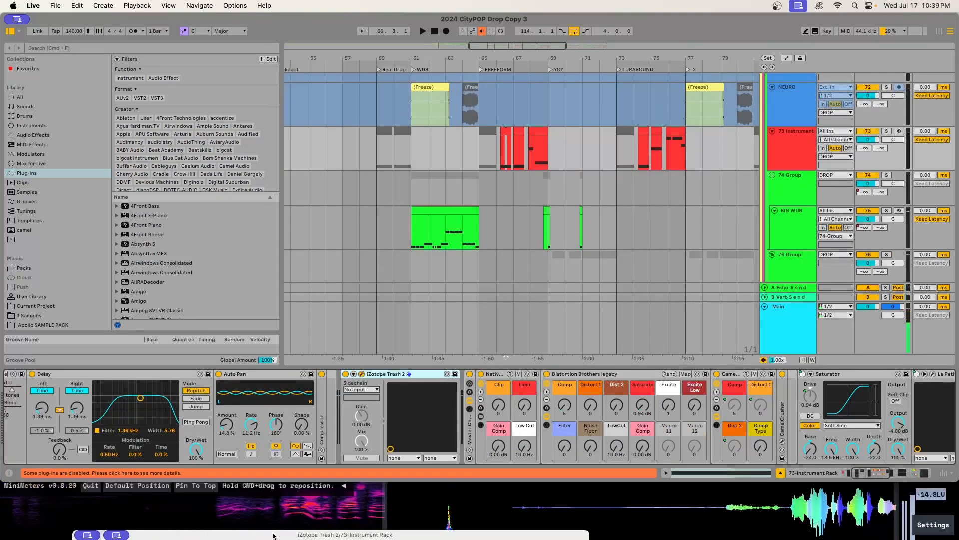
# Find the sub bass tracks above the DROP group and open the Serum patch of the 52 Serum track
pyautogui.scroll(5, 791, 212)
pyautogui.scroll(20, 790, 211)
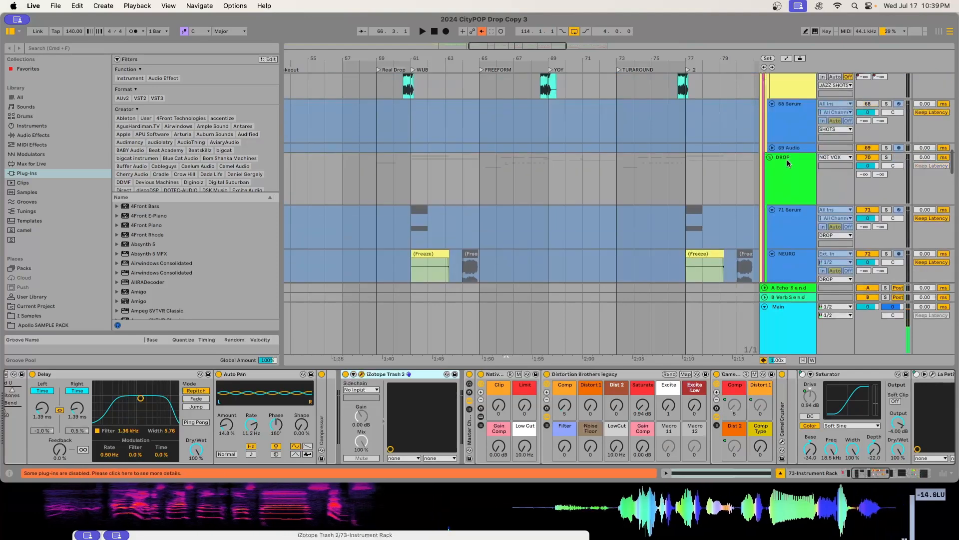
pyautogui.scroll(15, 789, 118)
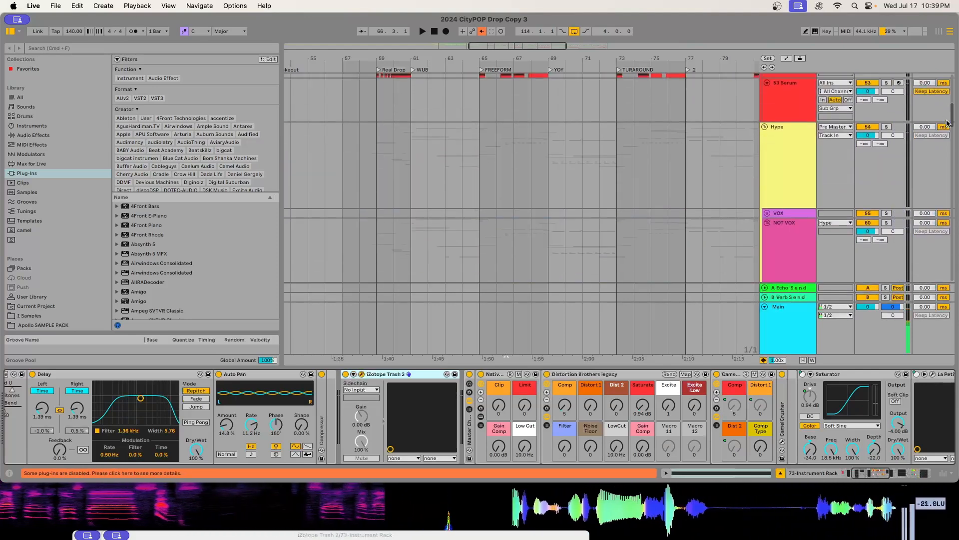
pyautogui.click(789, 118)
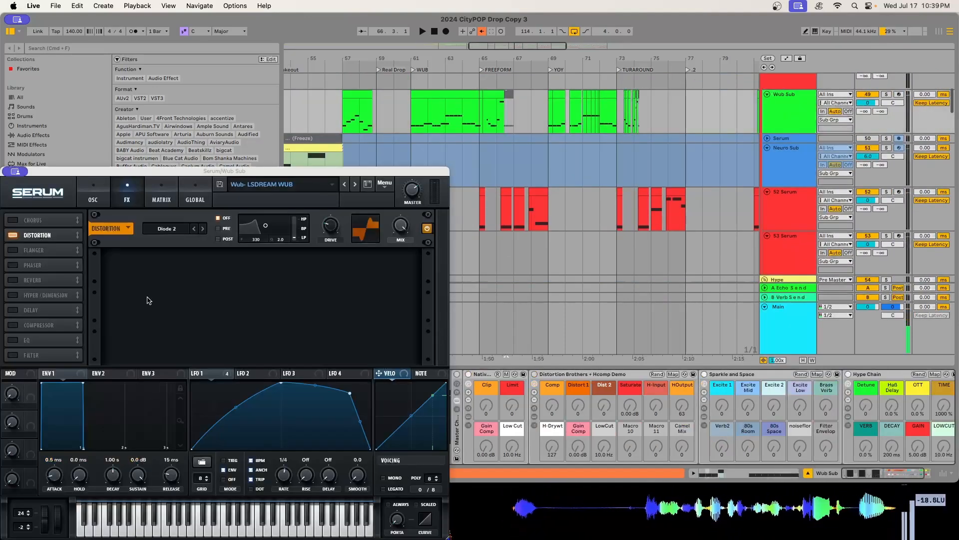
pyautogui.click(808, 219)
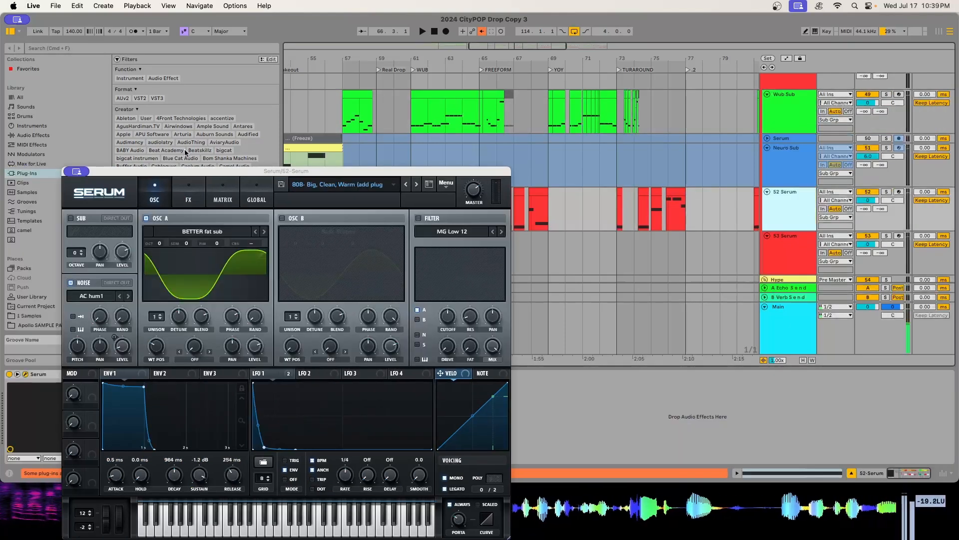
pyautogui.moveTo(330, 174); pyautogui.dragTo(456, 67)
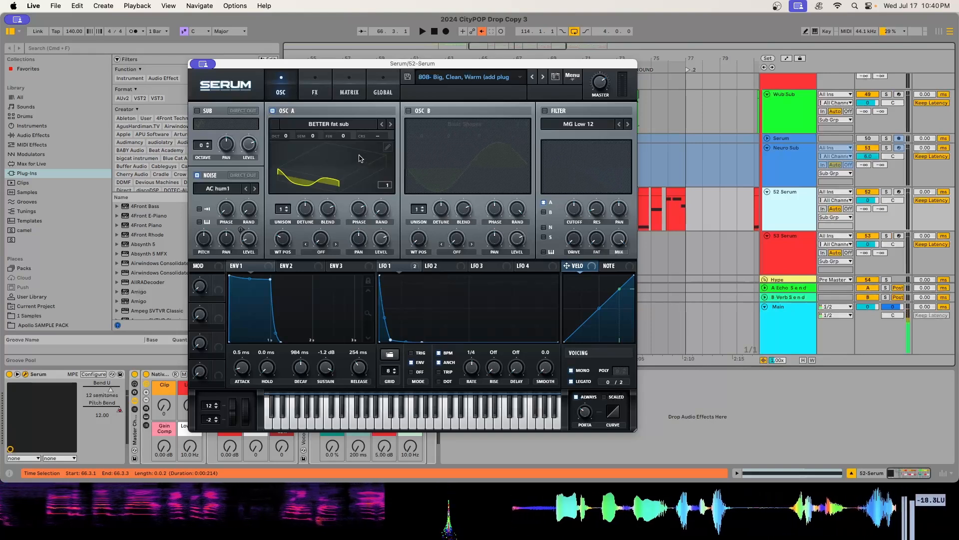
# Compare the 2D and 3D waveform views of oscillator A in the 52 Serum patch
pyautogui.click(315, 151)
pyautogui.moveTo(1, 115)
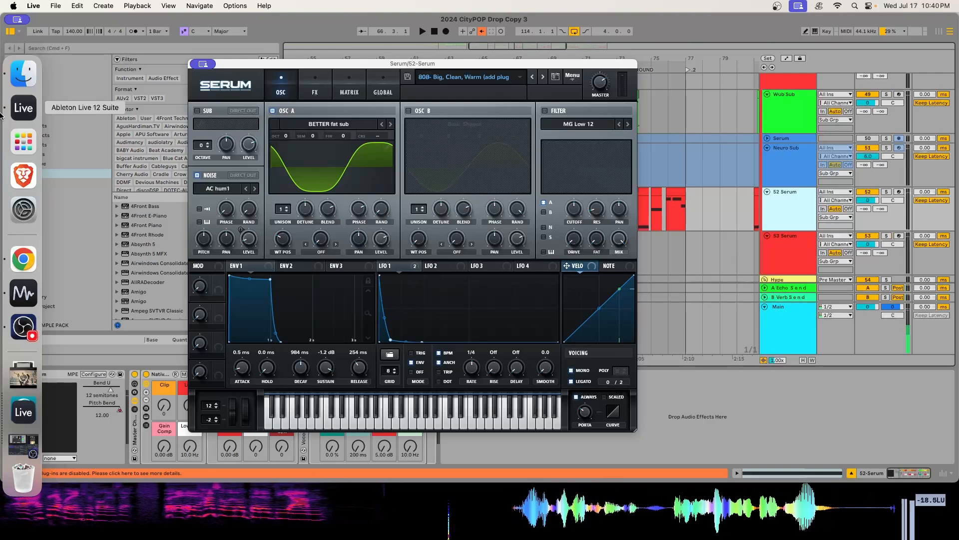
pyautogui.click(362, 149)
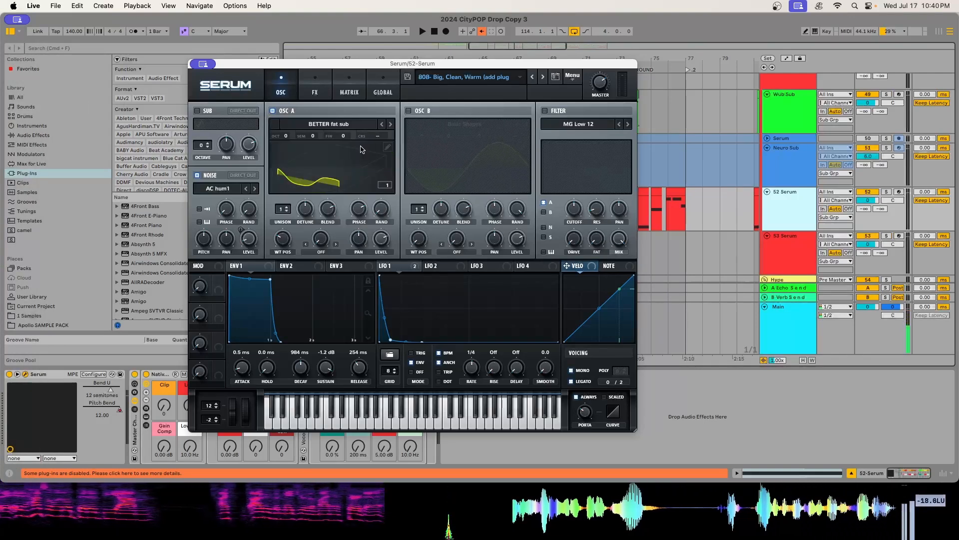
# Search the browser for MOSC and add MOscilloscope after the Hype Chain on the 52 Serum track, moving its window off the clips
pyautogui.click(232, 48)
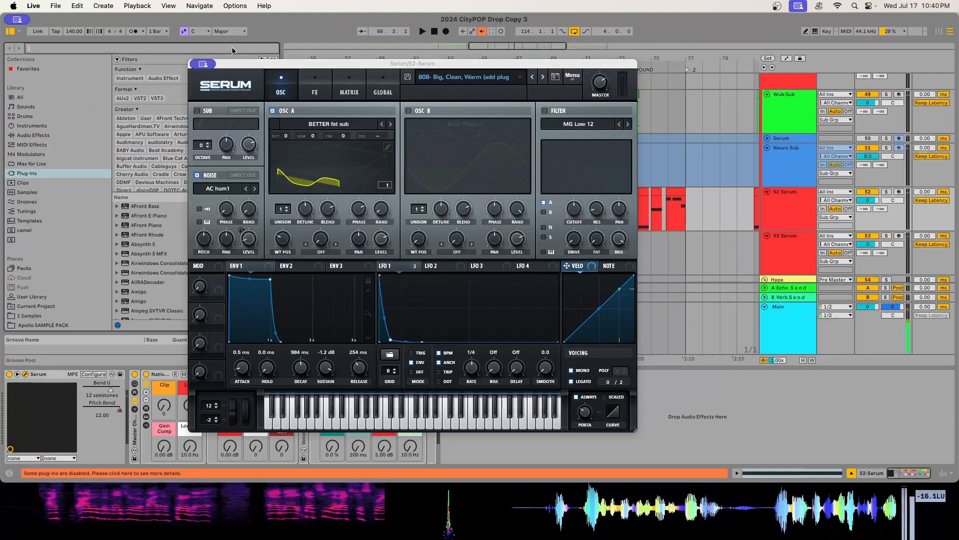
pyautogui.write('MOSC')
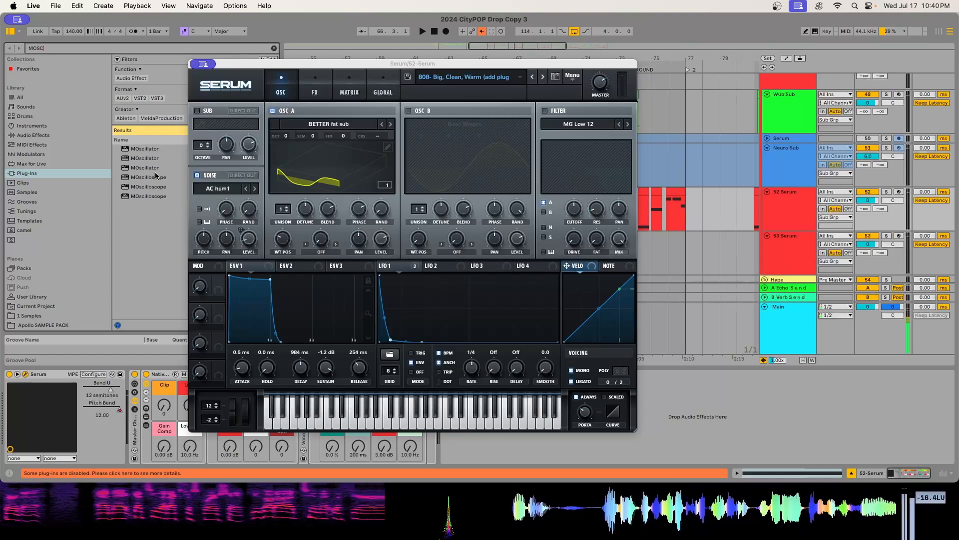
pyautogui.moveTo(150, 187); pyautogui.dragTo(492, 212)
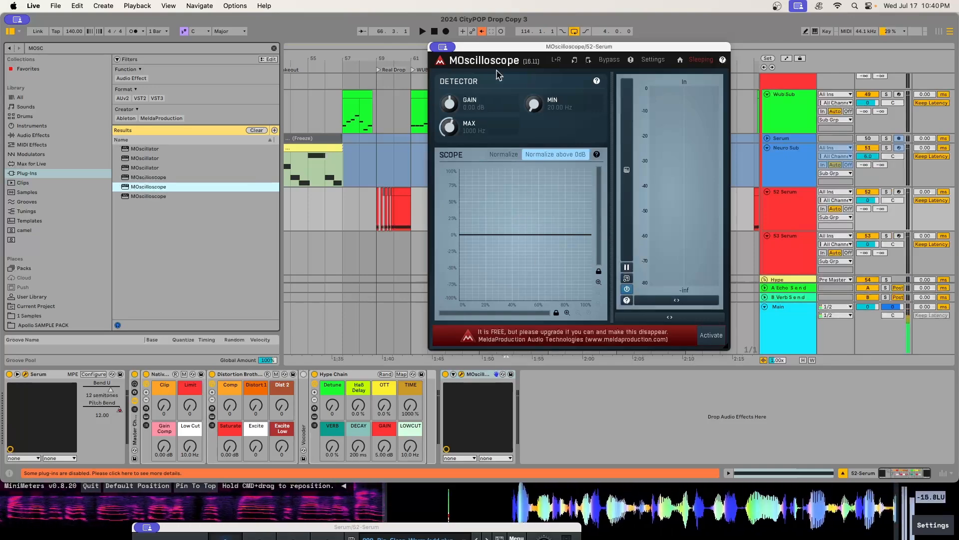
pyautogui.moveTo(538, 48); pyautogui.dragTo(689, 290)
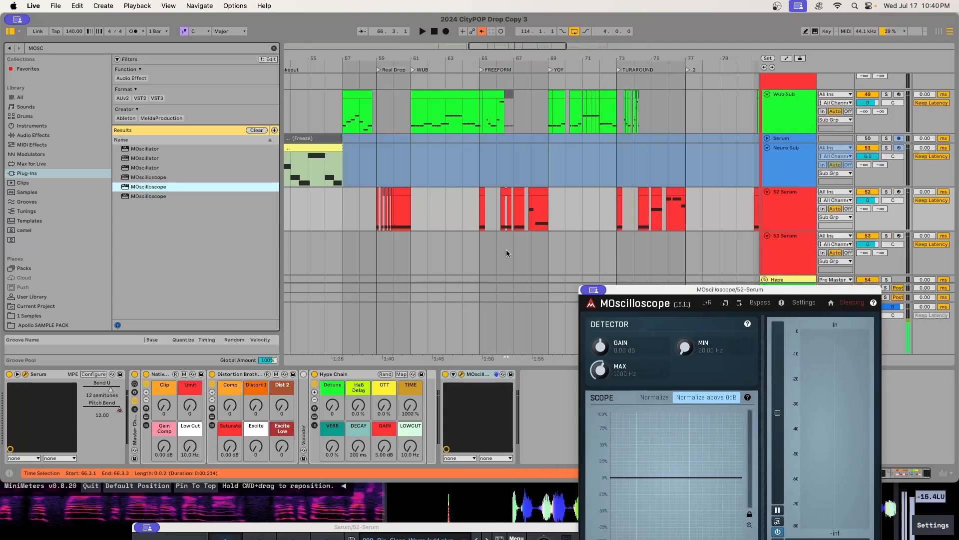
# Play the 52 Serum sub part to view its waveform in MOscilloscope, and clear the window away
pyautogui.click(404, 195)
pyautogui.press('space')
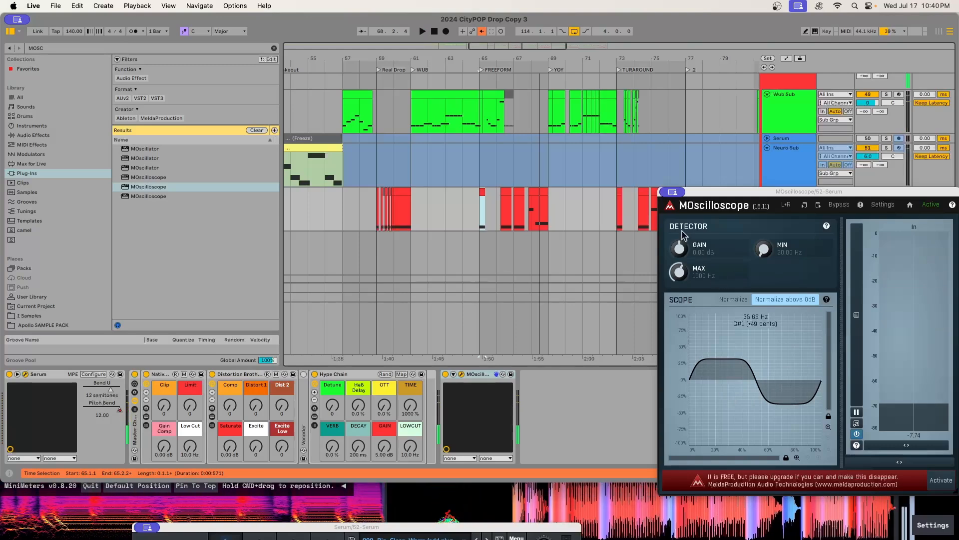
pyautogui.moveTo(722, 192); pyautogui.dragTo(569, 535)
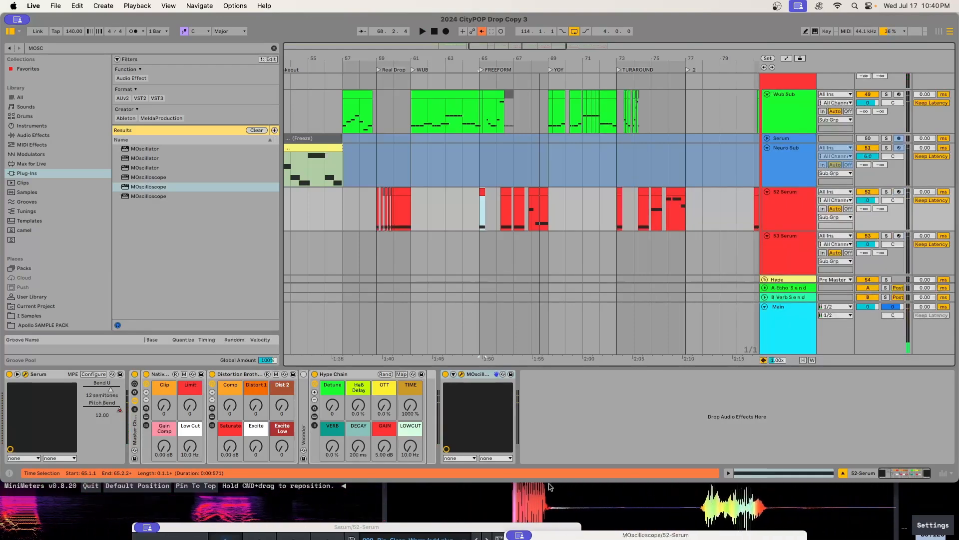
# Open the Wub Sub track's Serum patch and inspect its oscillator, global settings and Diode 2 distortion effect
pyautogui.click(796, 118)
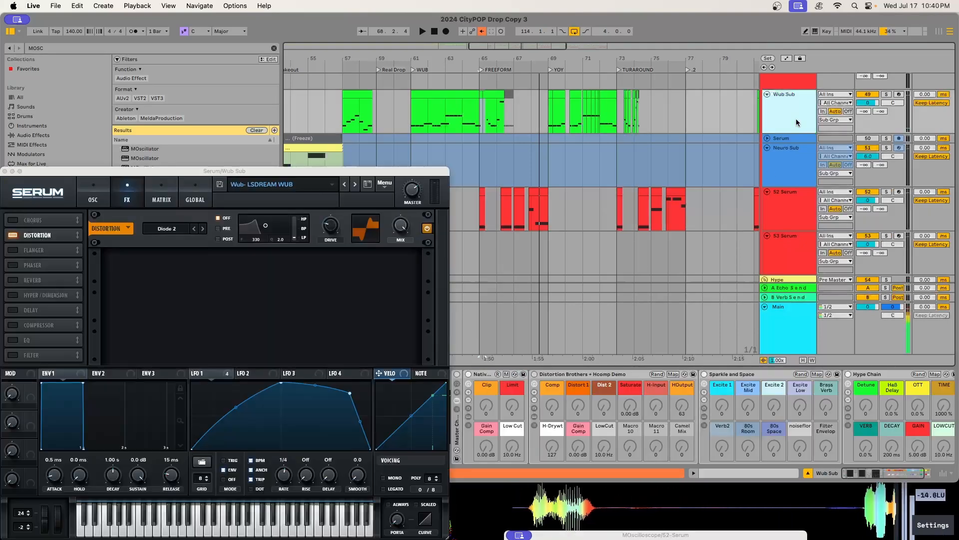
pyautogui.click(411, 172)
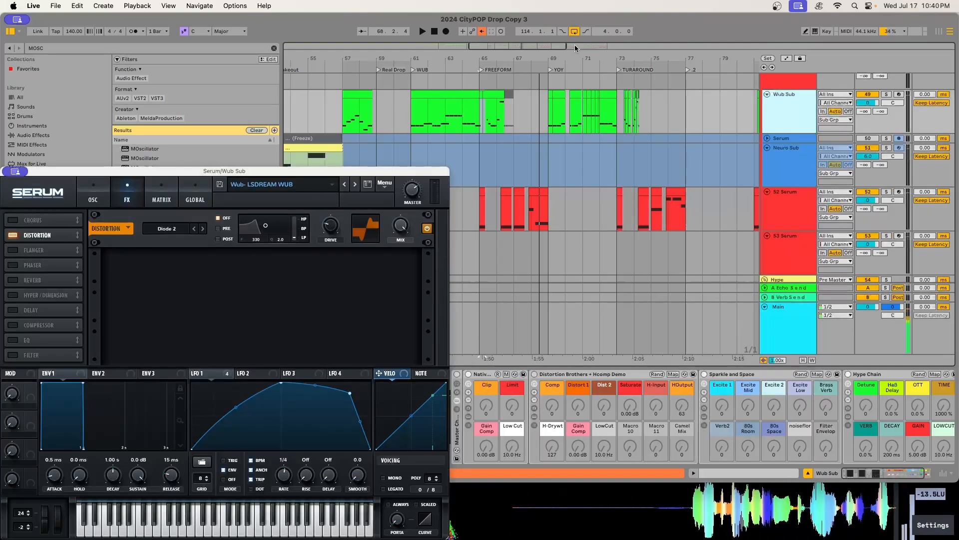
pyautogui.moveTo(405, 171); pyautogui.dragTo(635, 37)
pyautogui.click(330, 65)
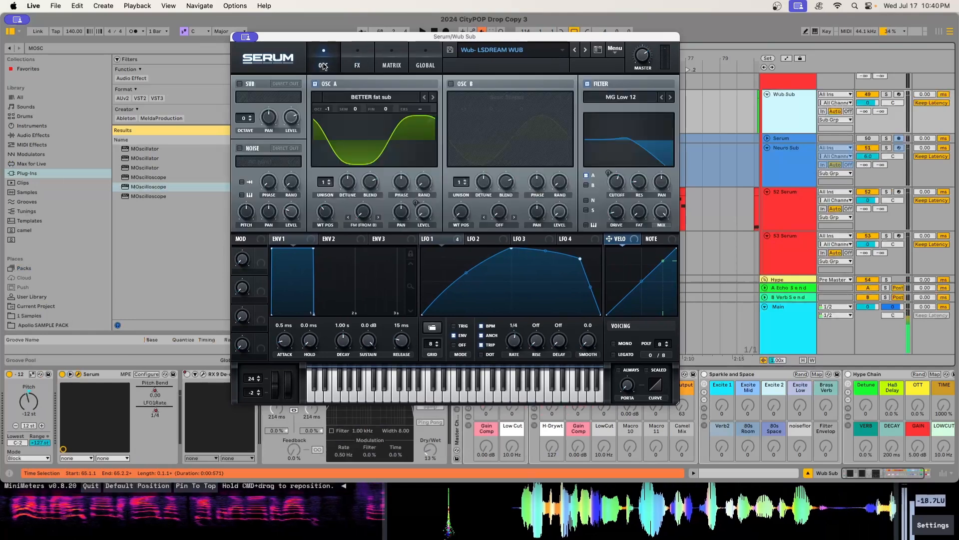
pyautogui.click(358, 65)
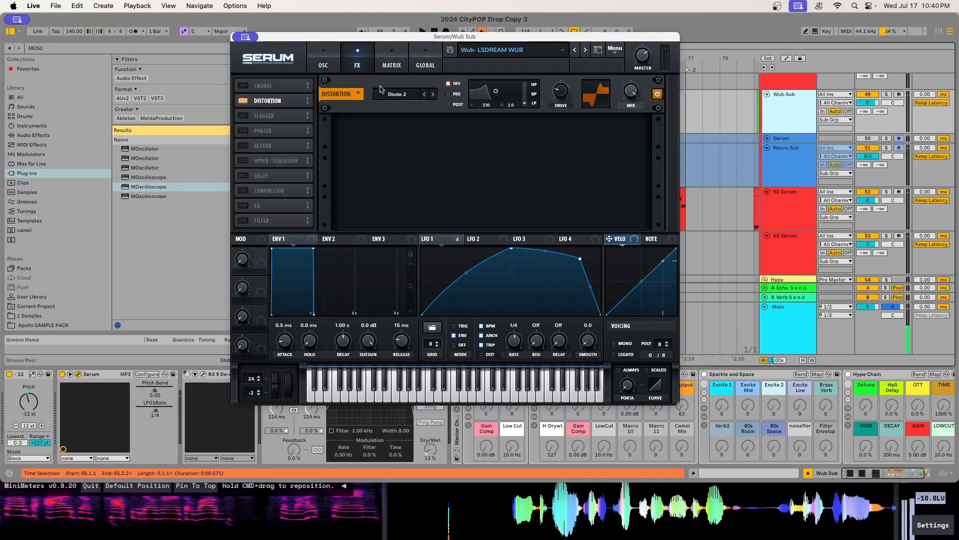
pyautogui.click(323, 61)
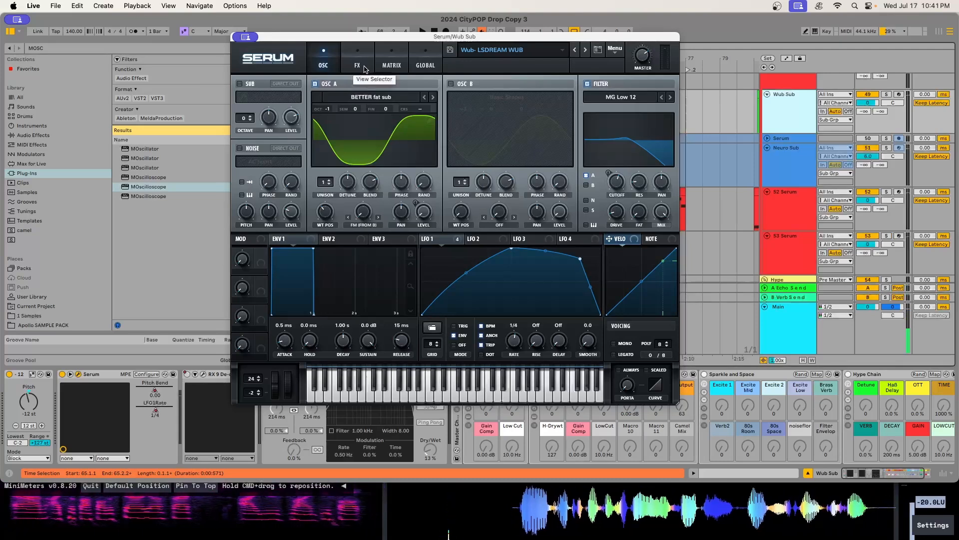
pyautogui.click(425, 64)
pyautogui.click(358, 67)
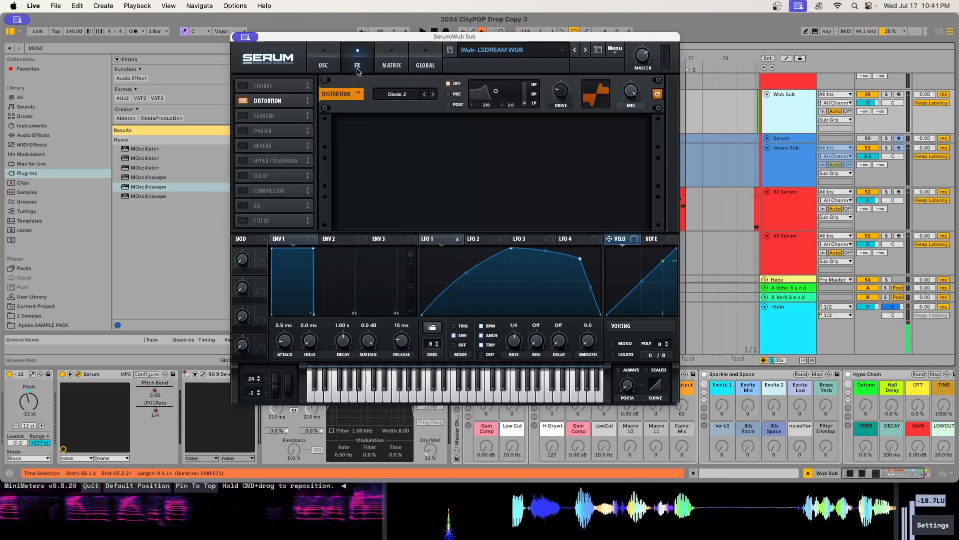
# Enable Mono and Legato voicing in the Wub Sub Serum patch
pyautogui.click(614, 343)
pyautogui.click(615, 354)
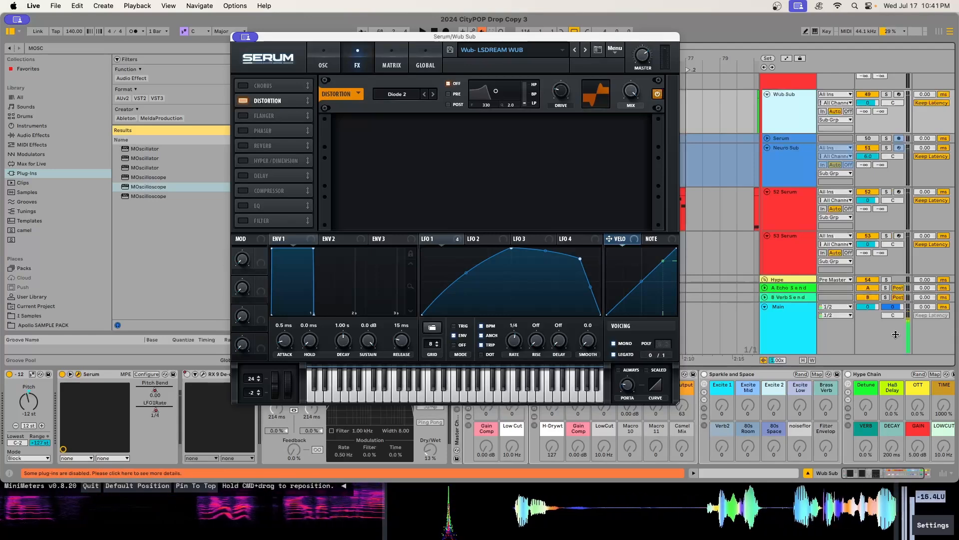